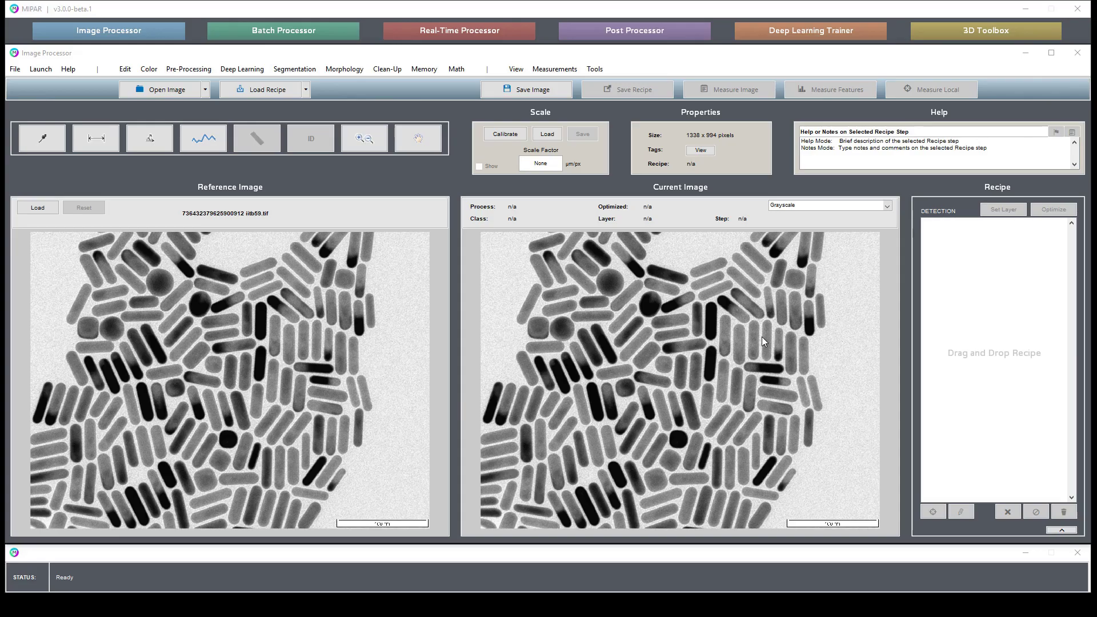
Step: Set up a Basic Threshold that selects the dark particles using an automatically determined value
left_click(302, 69)
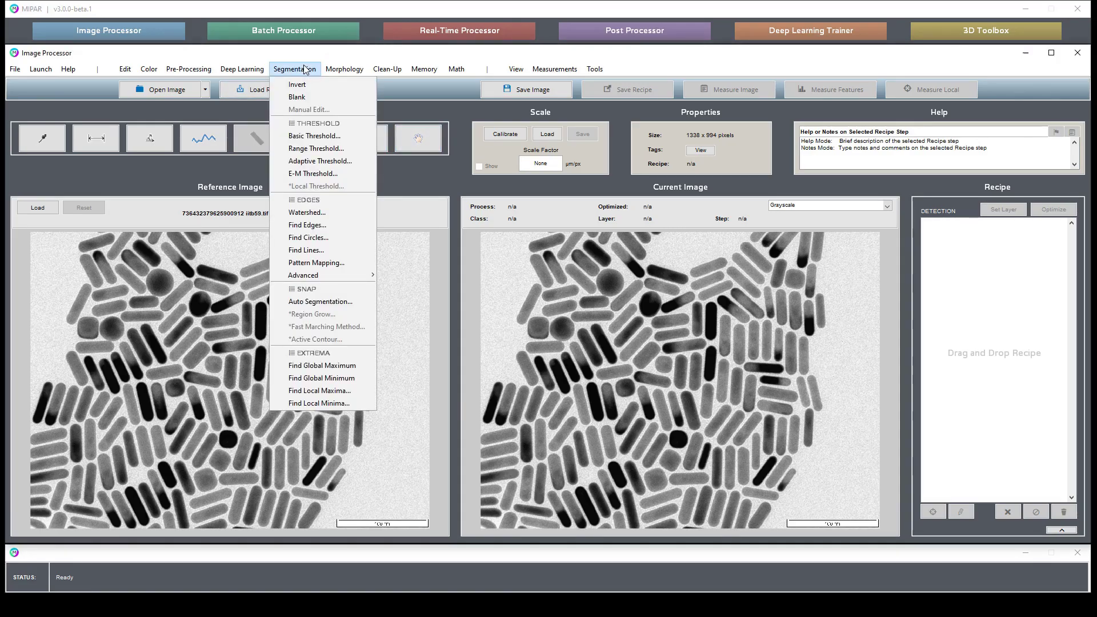
left_click(330, 137)
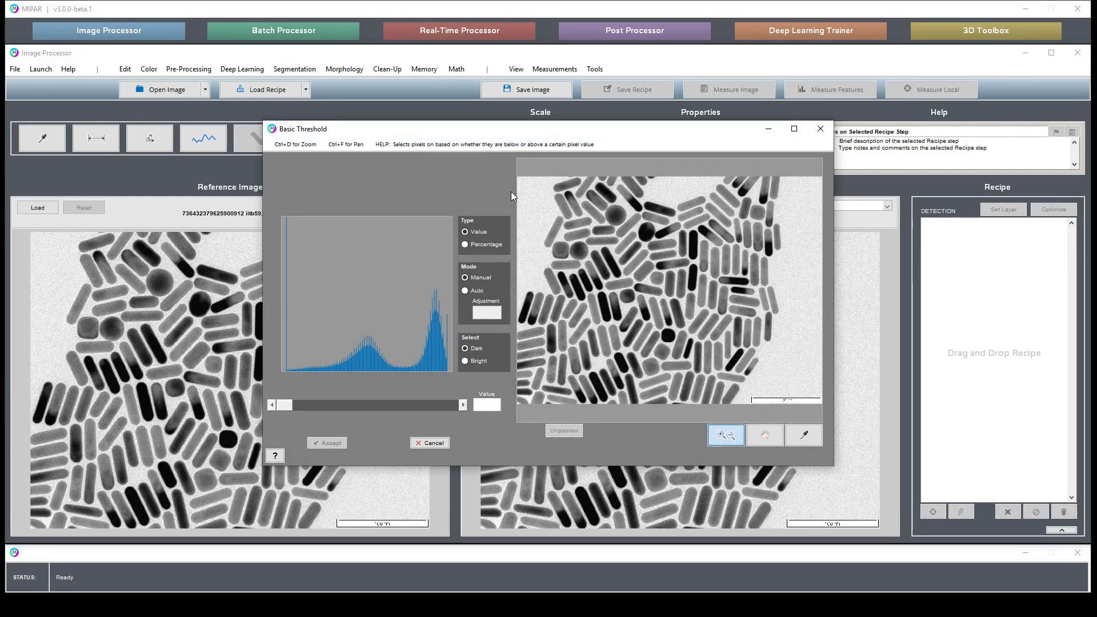
left_click(464, 293)
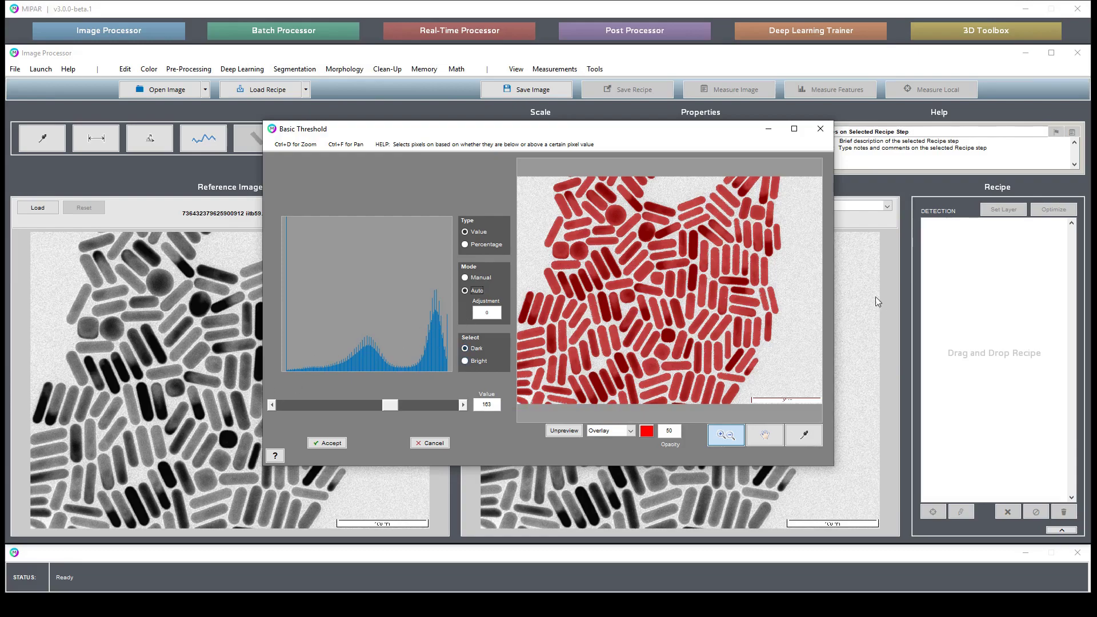
Step: Examine the edges of the rods near the top of the image, comparing the threshold overlay with the underlying grayscale
left_click_drag(674, 180, 710, 220)
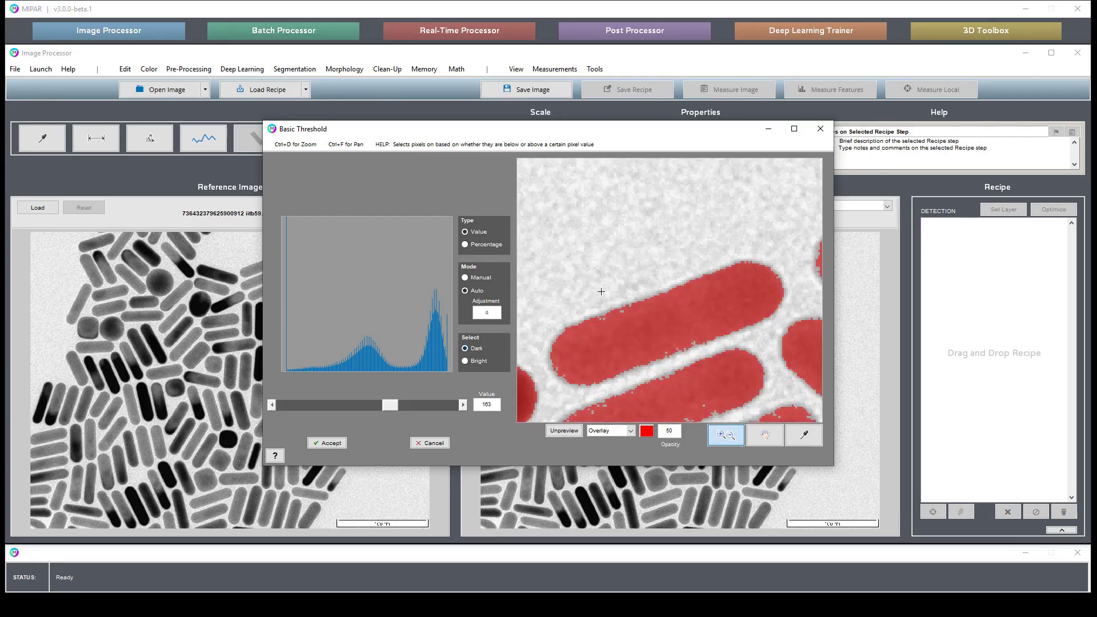
double_click(631, 308)
left_click_drag(611, 200, 675, 247)
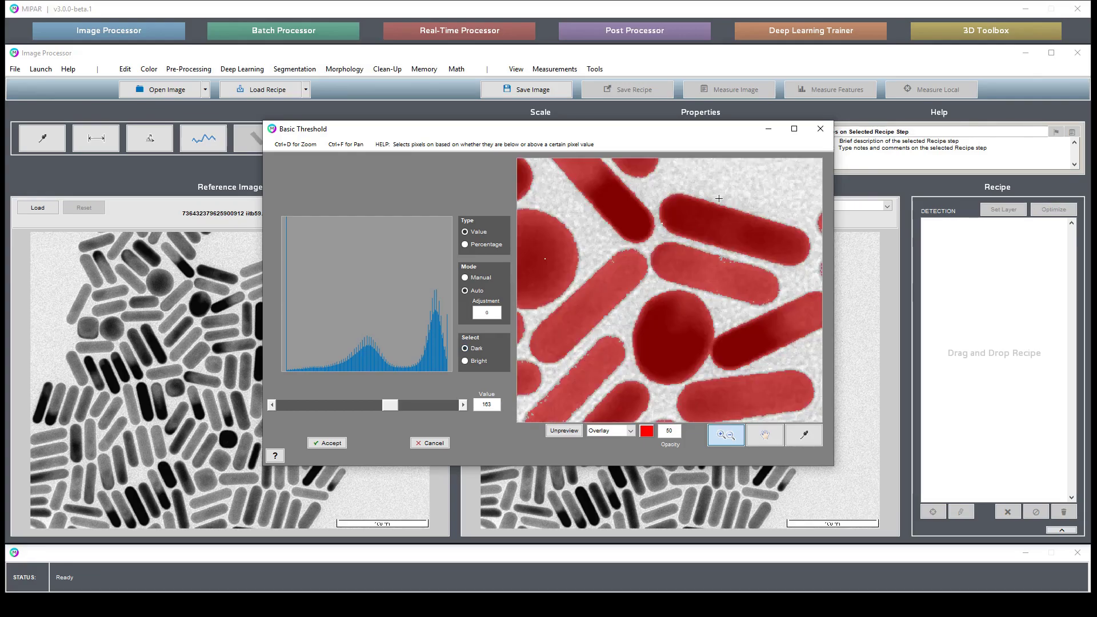
left_click(568, 436)
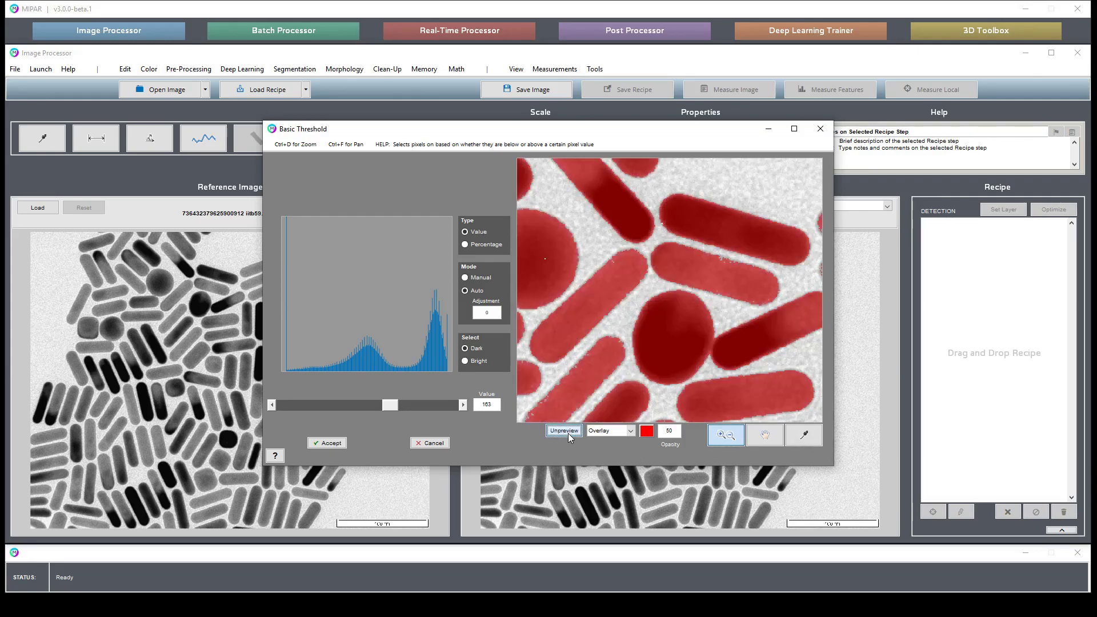
left_click_drag(698, 189, 735, 221)
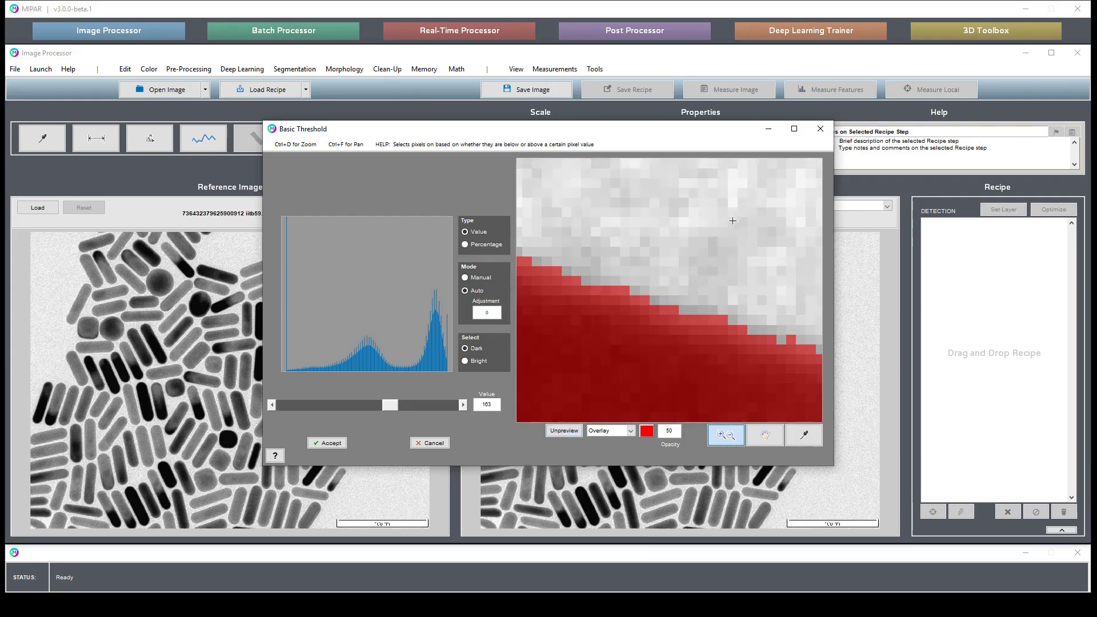
left_click(570, 431)
left_click(570, 433)
left_click(564, 431)
double_click(648, 375)
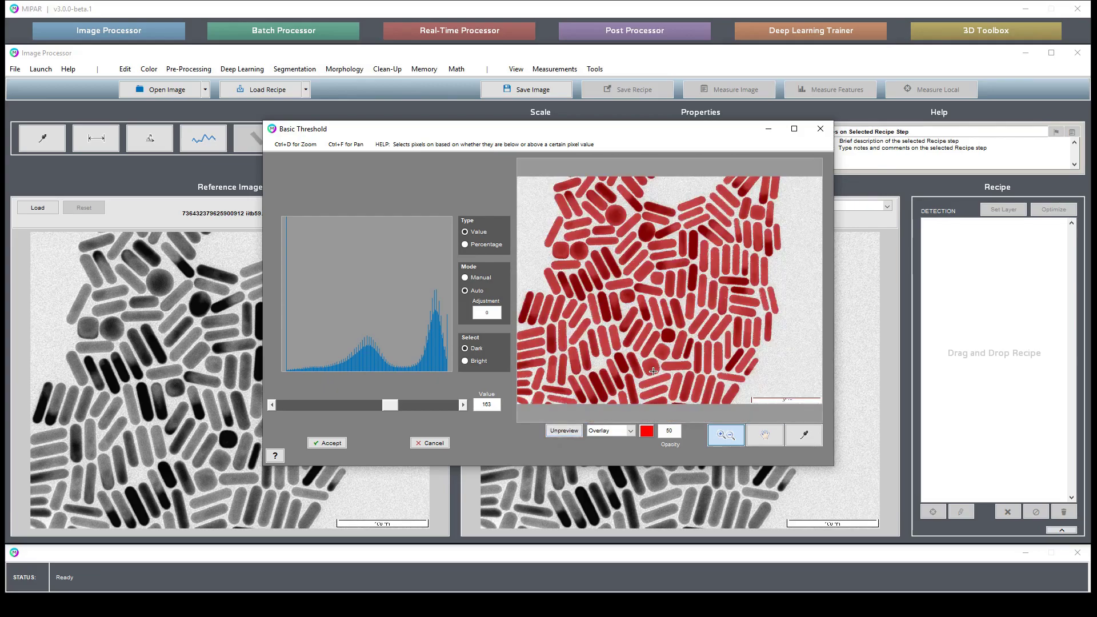
Step: Compare the threshold overlay with the original pixels on the pale rods at the right edge of the particle cluster
left_click(759, 284)
left_click(559, 432)
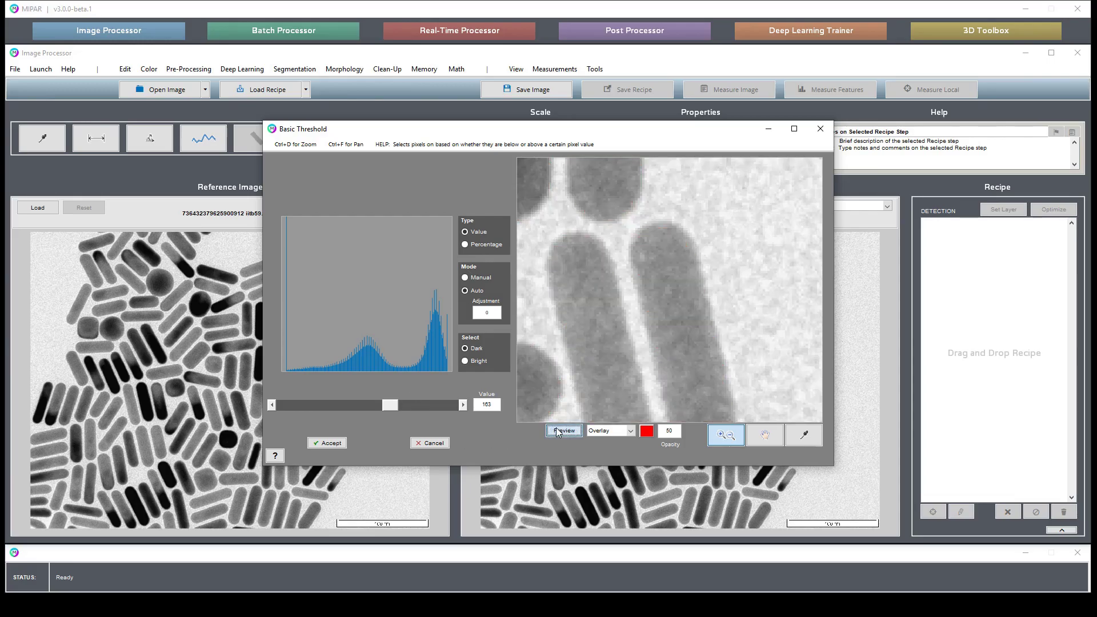
left_click(558, 432)
left_click(558, 432)
left_click(558, 432)
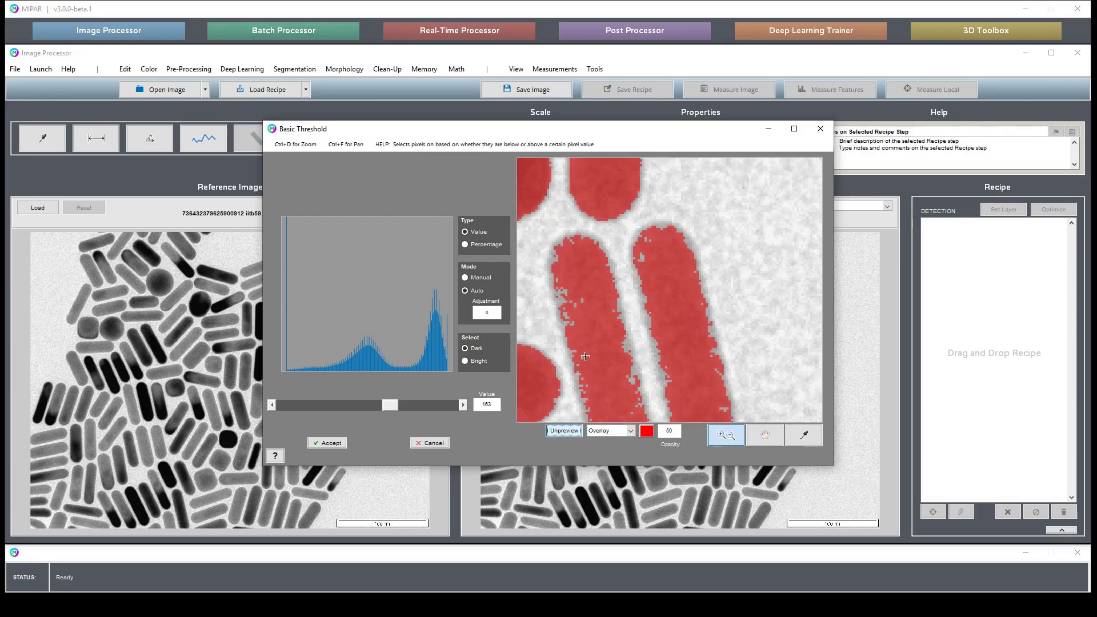
scroll(585, 356, "down", 5)
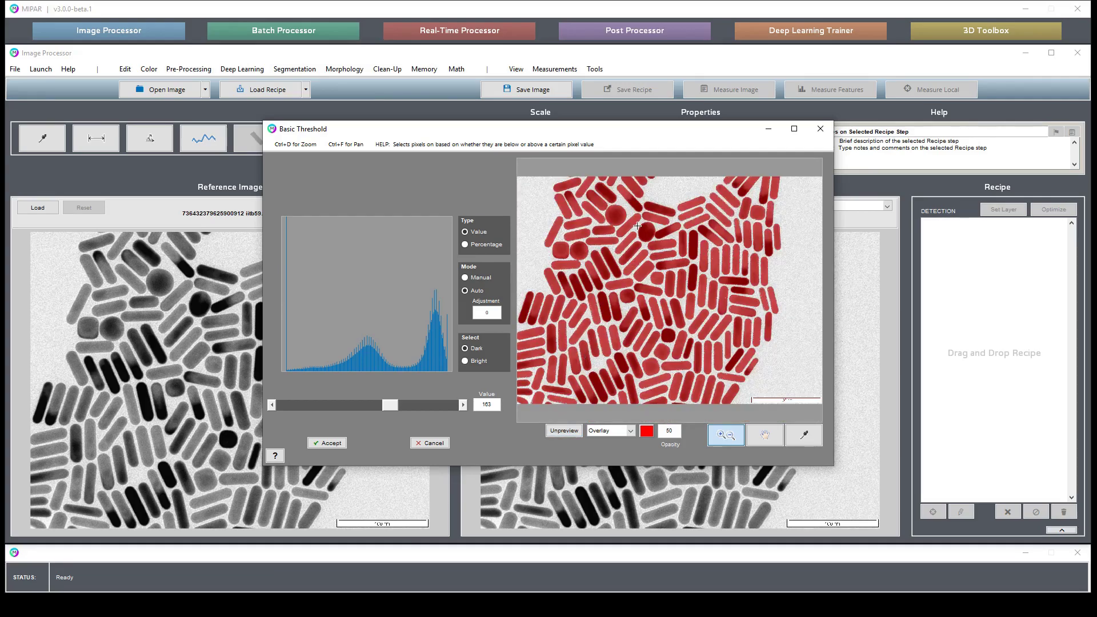
Step: Raise the dark threshold manually to 173 and on to 192, checking how completely the rods are covered
left_click_drag(635, 193, 680, 231)
mouse_move(393, 406)
left_mouse_down()
mouse_move(409, 406)
mouse_move(375, 416)
mouse_move(409, 417)
mouse_move(400, 419)
left_mouse_up()
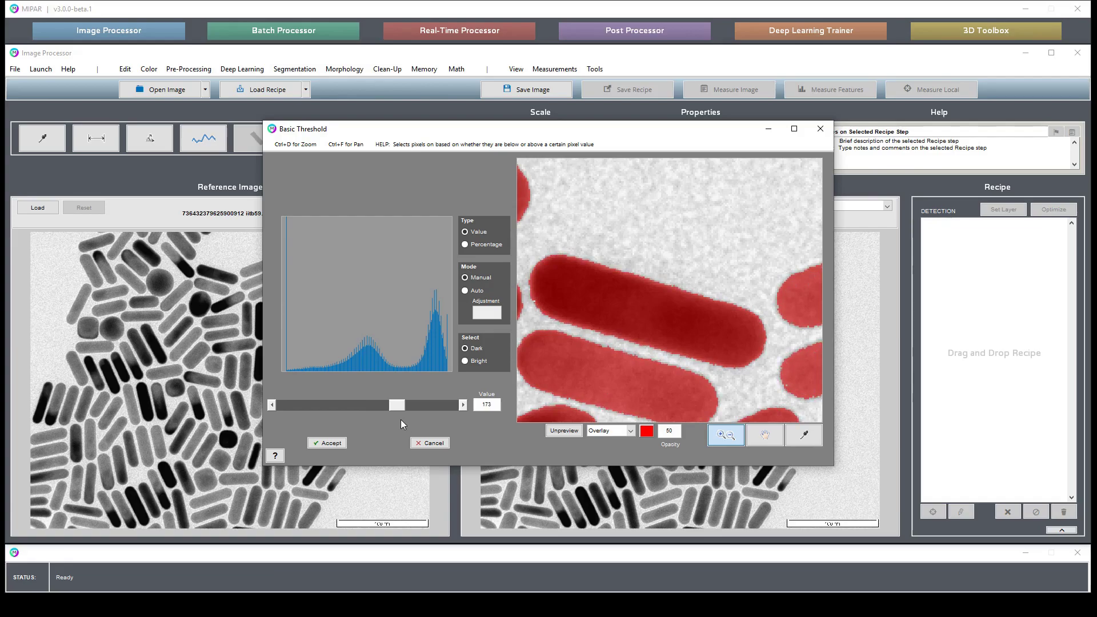
double_click(691, 346)
left_click_drag(778, 320, 718, 266)
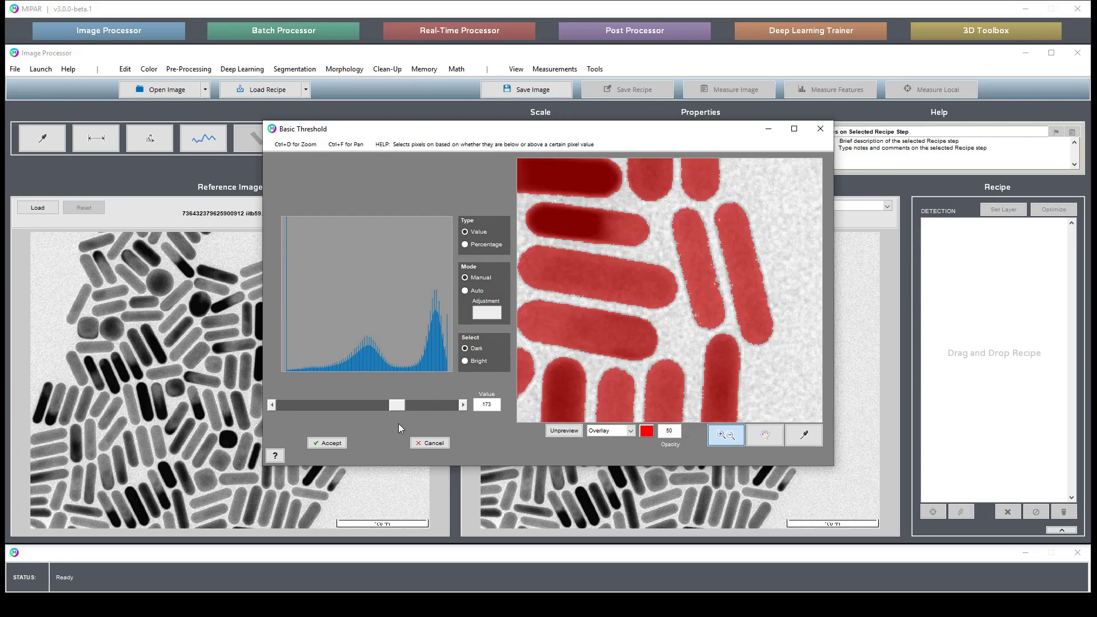
left_click_drag(398, 406, 409, 406)
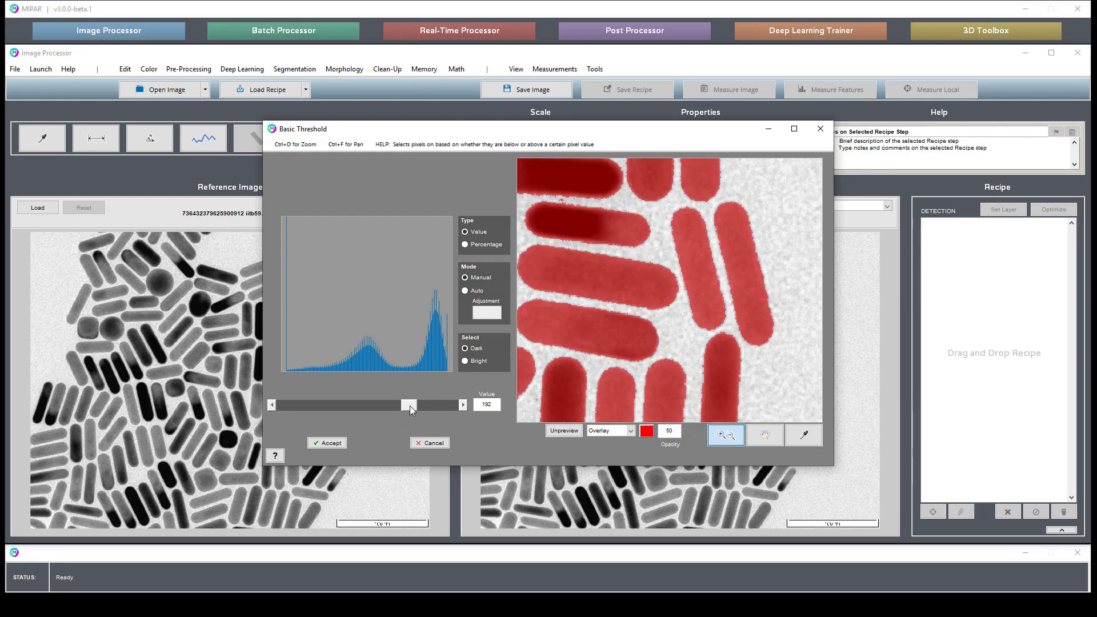
Step: Lower the threshold slightly from 192 to clear the specks between rods, and accept the Basic Threshold
scroll(588, 197, "down", 2)
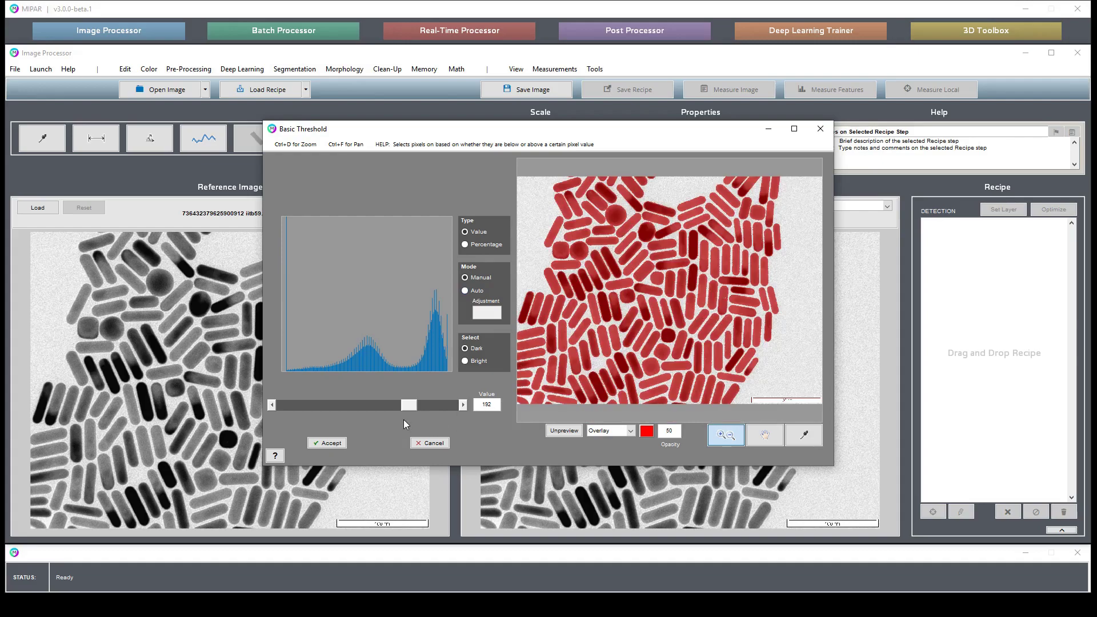
scroll(742, 296, "up", 2)
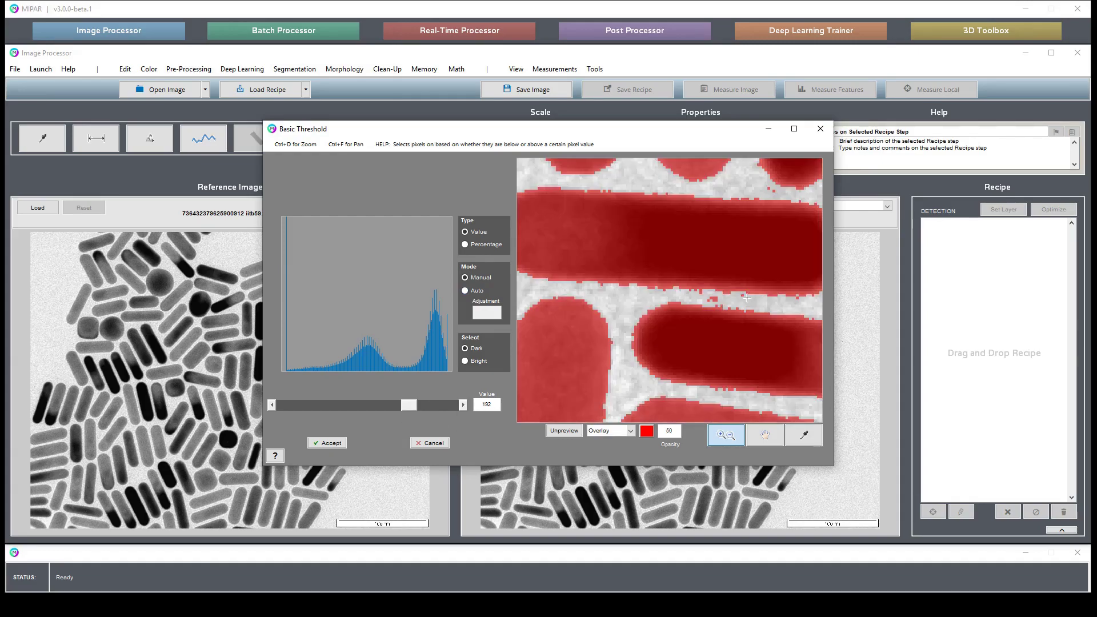
left_click_drag(413, 406, 404, 411)
left_click(326, 443)
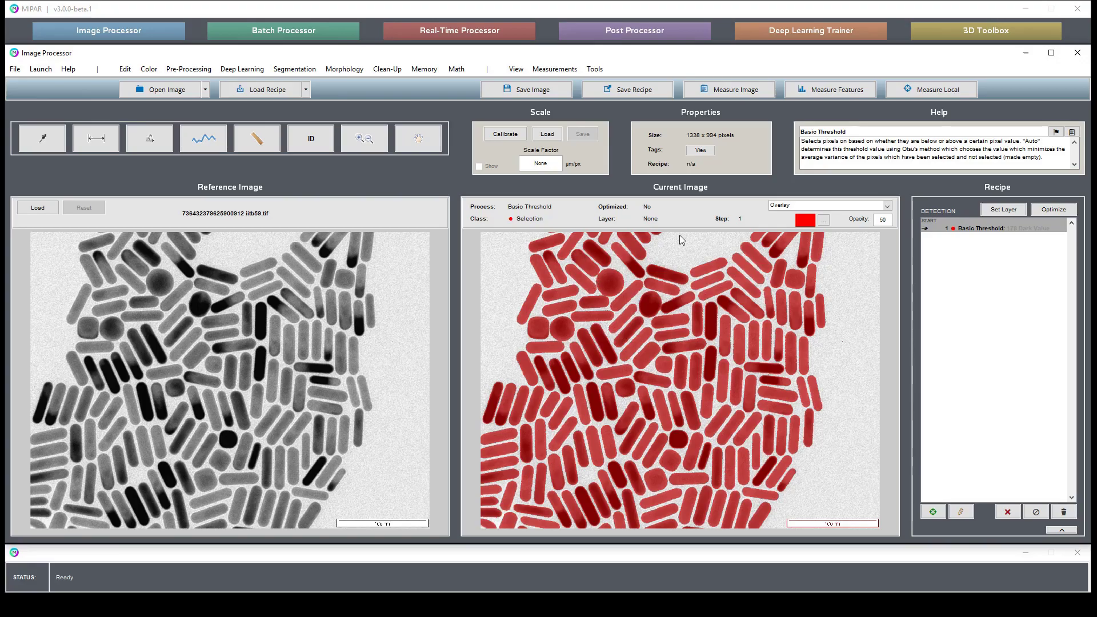
Step: Inspect the selected rods' edges up close in the current image and remove the Basic Threshold from the recipe
left_click(369, 148)
left_click_drag(667, 300, 653, 438)
left_click(423, 144)
left_click_drag(780, 316, 715, 406)
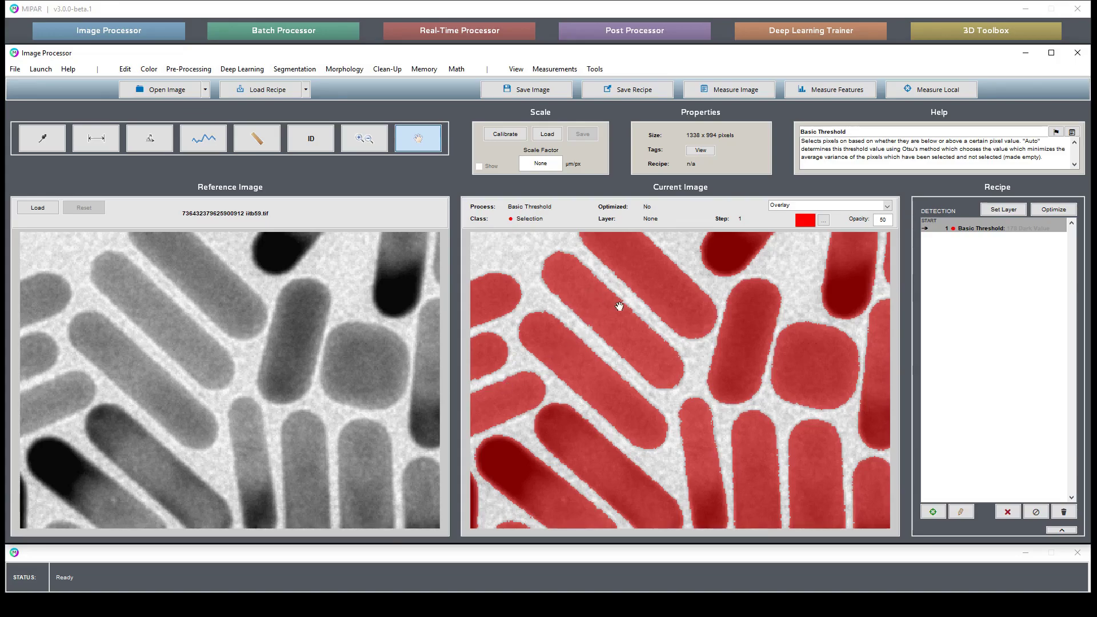
left_click_drag(607, 297, 610, 262)
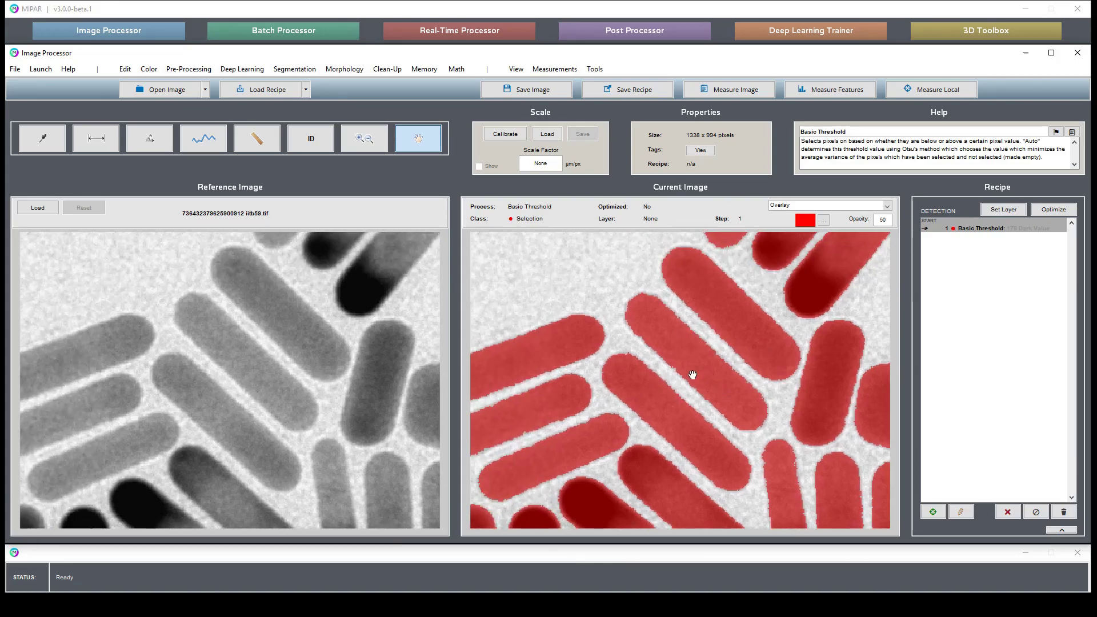
left_click(1007, 510)
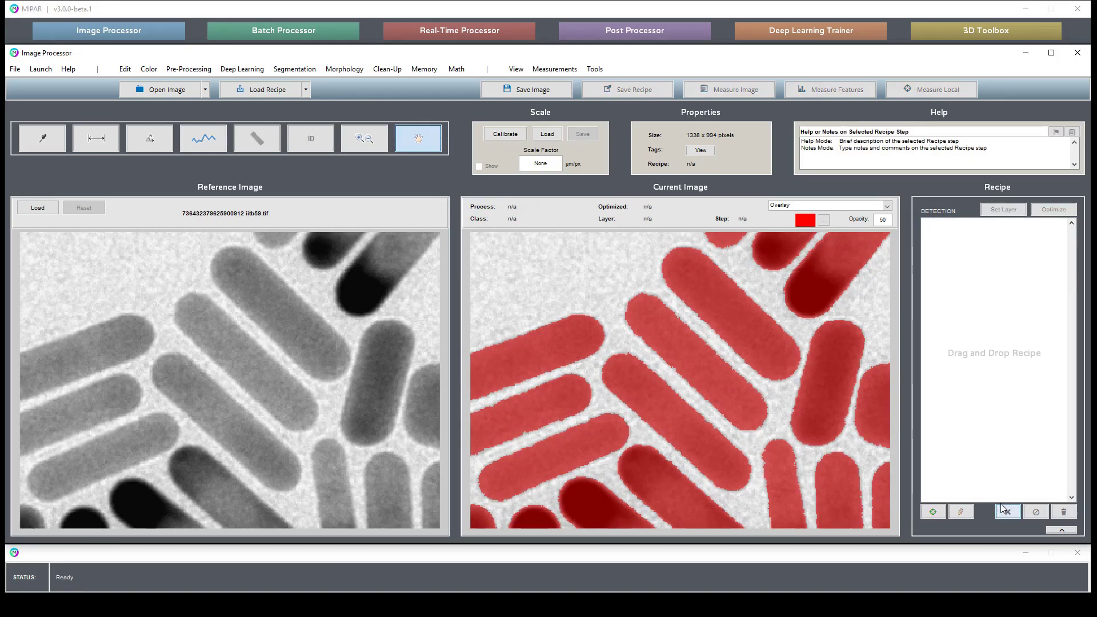
Step: Preview a Non-Local Means noise reduction on the original image with a window size of 2 and strength 0.2
left_click(180, 69)
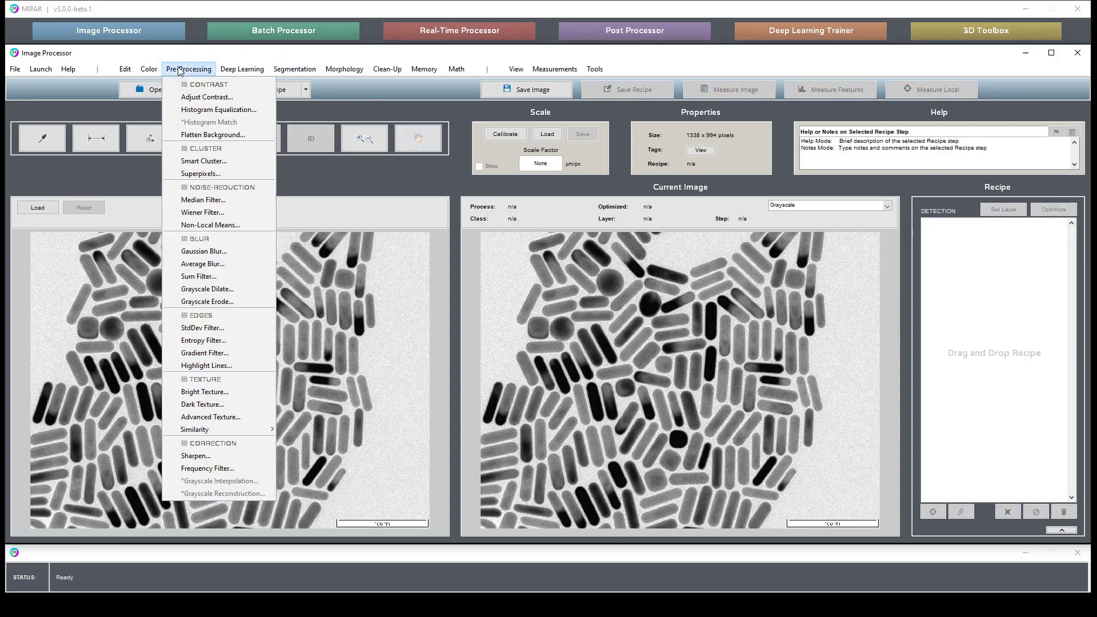
left_click(239, 227)
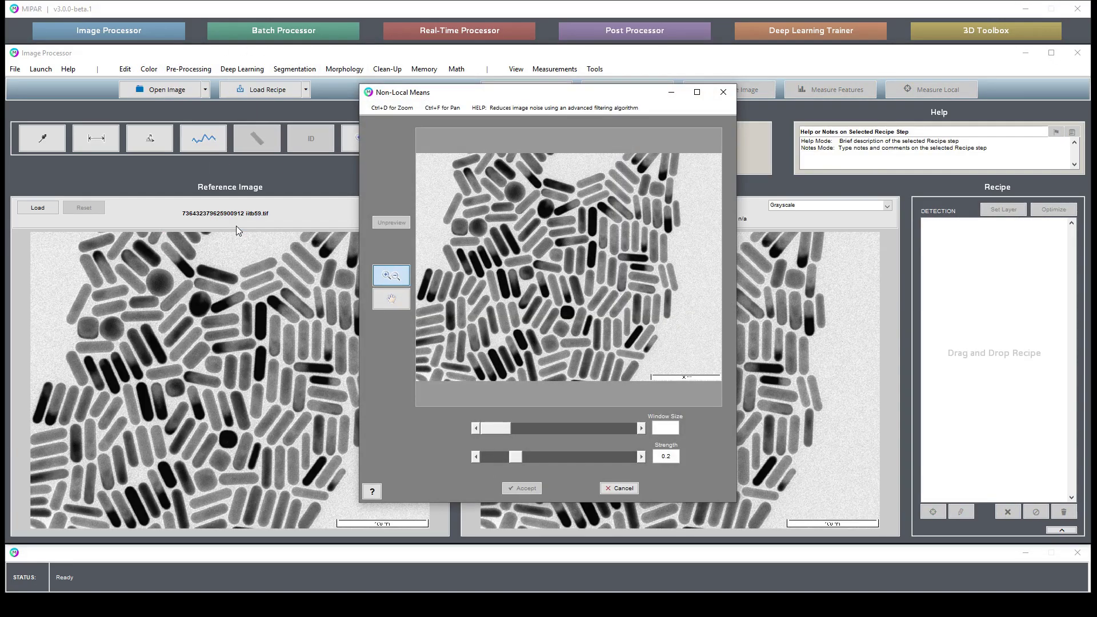
left_click_drag(567, 166, 622, 204)
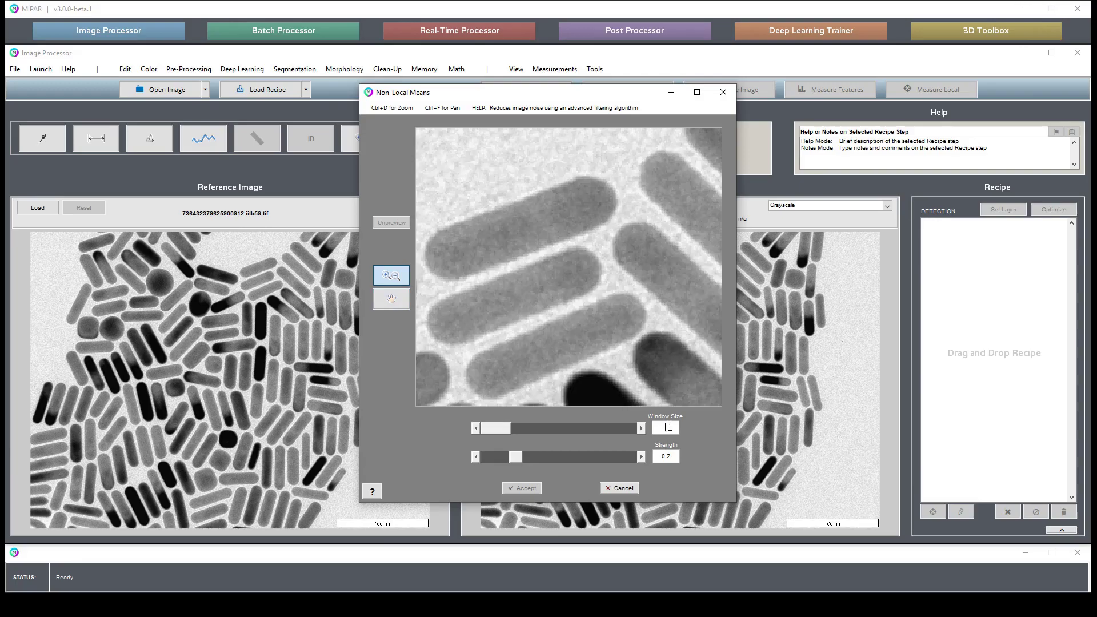
key("Return")
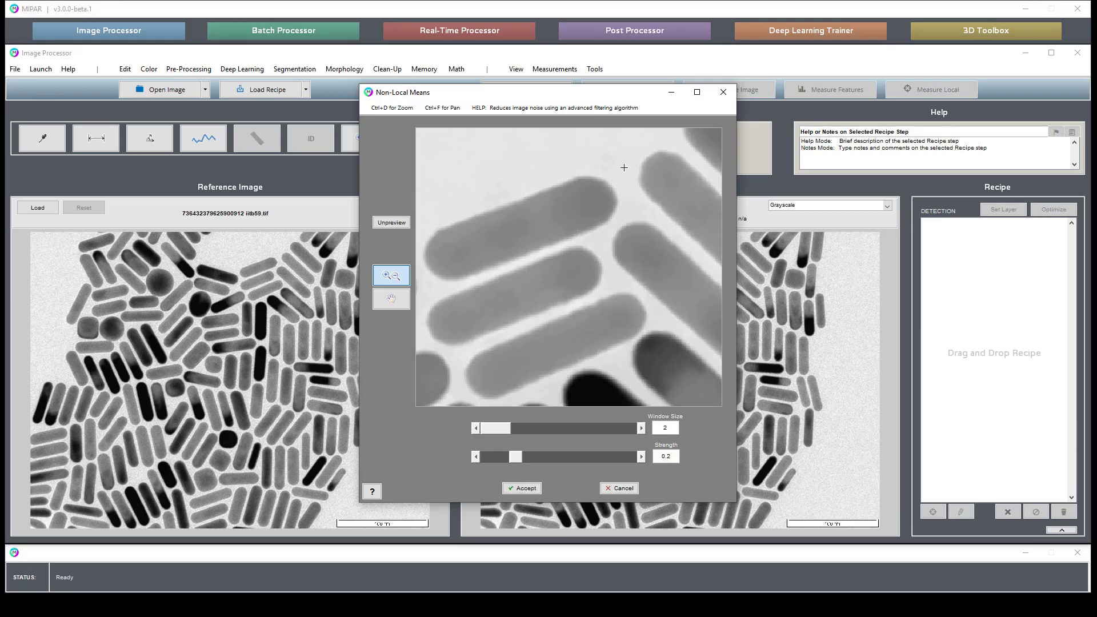
Step: Compare the denoised preview with the original around the rods and accept the Non-Local Means filter
left_click(389, 223)
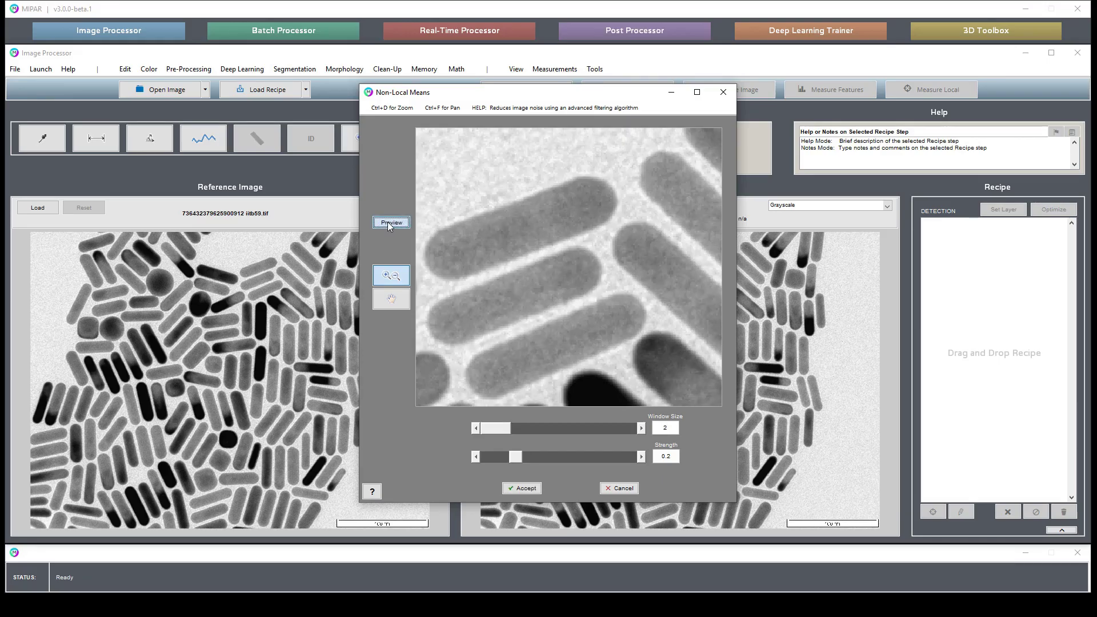
left_click(390, 223)
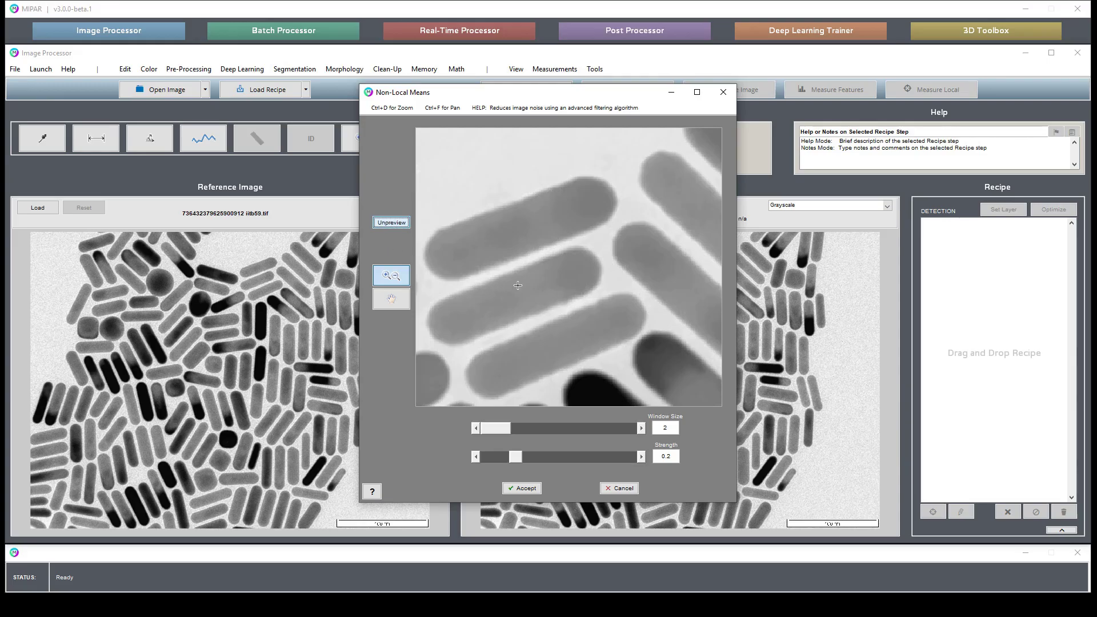
double_click(513, 211)
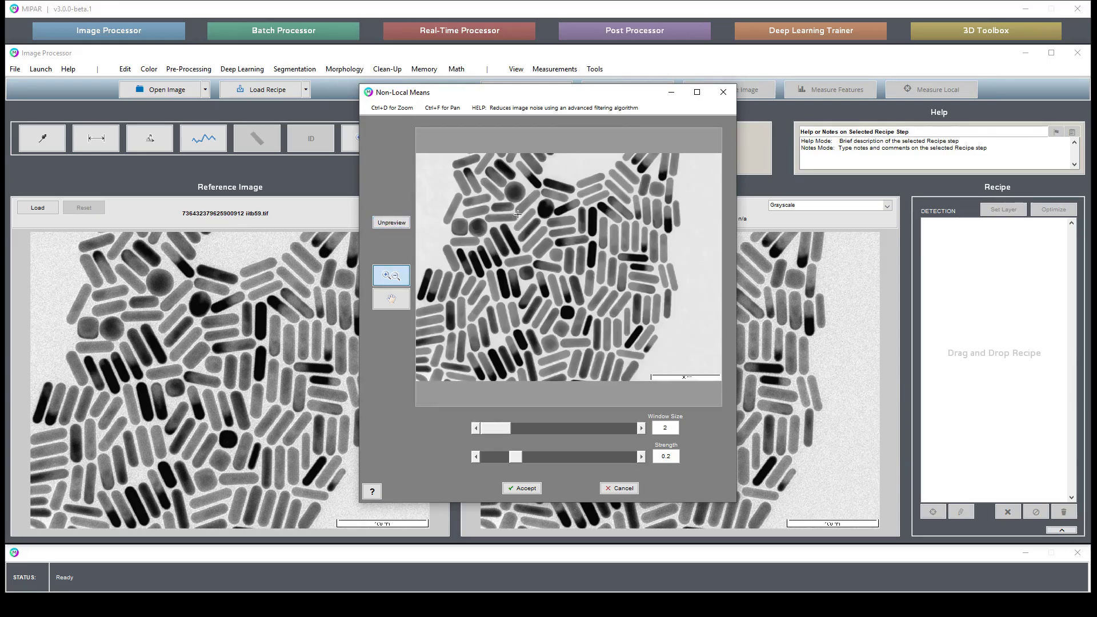
left_click_drag(668, 253, 695, 294)
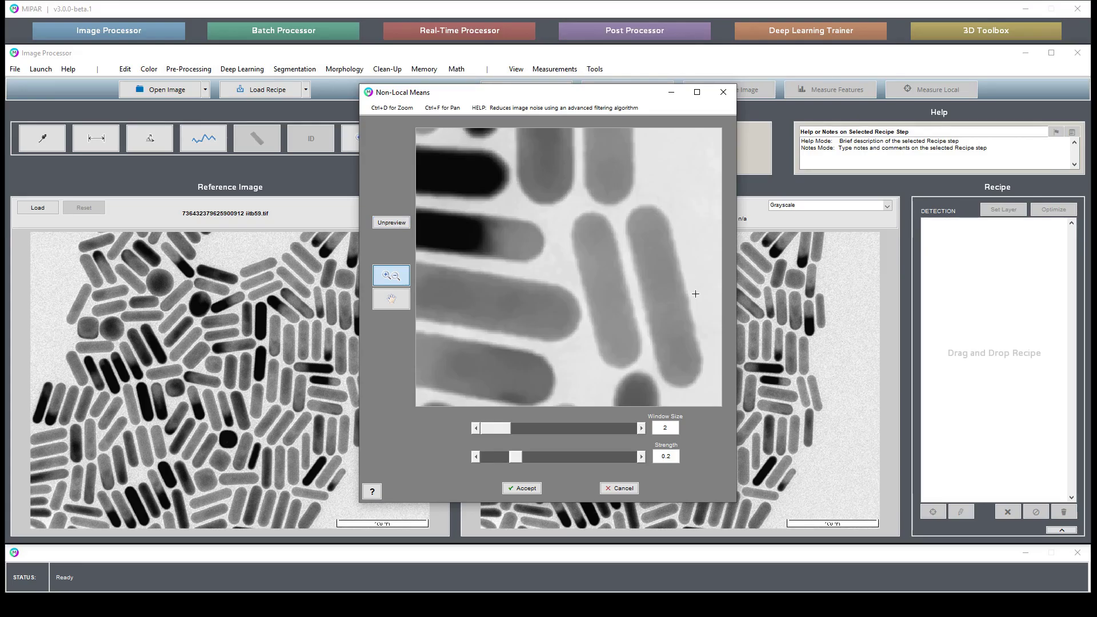
left_click(524, 489)
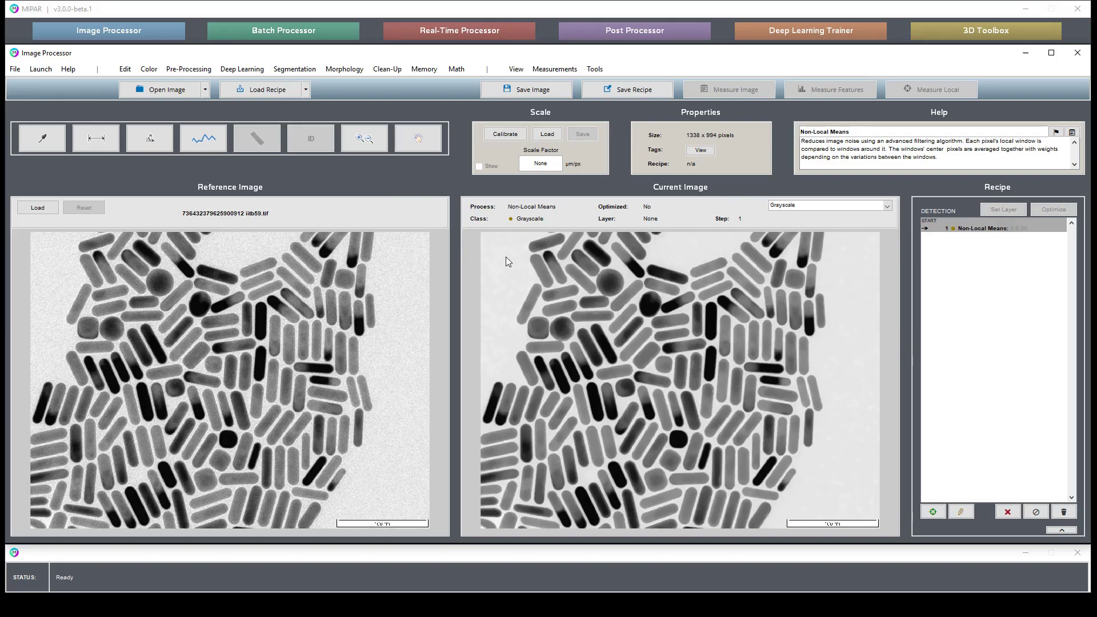
Step: Set up a Basic Threshold on the denoised image, selecting dark pixels with a manual value of 182
left_click(307, 72)
left_click(330, 134)
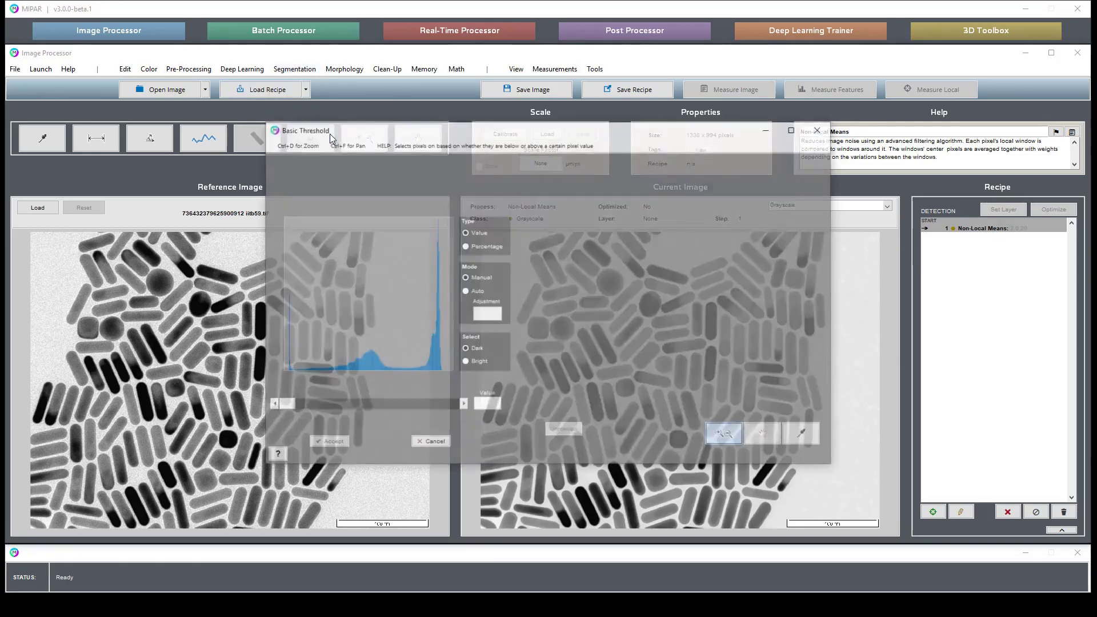
left_click_drag(283, 408, 409, 393)
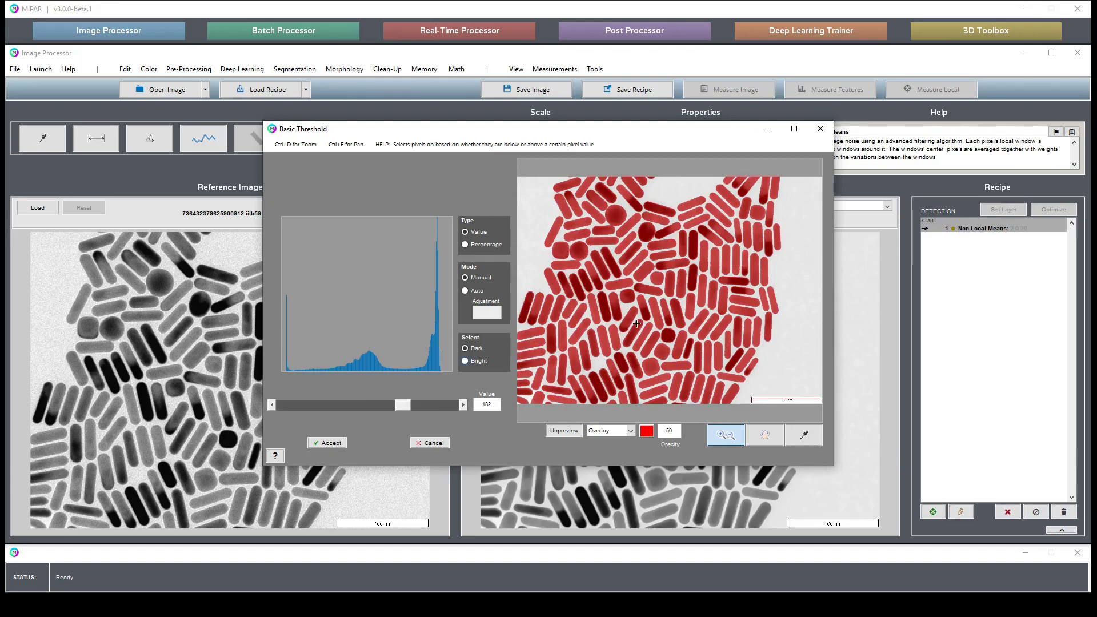
left_click_drag(783, 301, 655, 378)
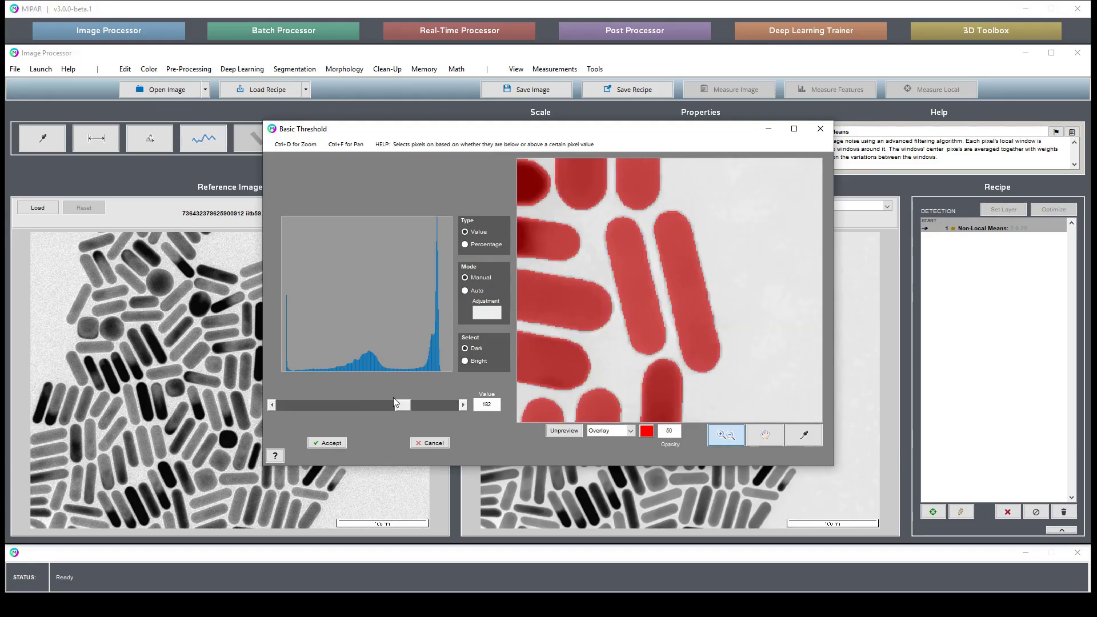
Step: Lower the manual threshold value in small amounts while checking the overlay on rods in different areas
mouse_move(402, 403)
left_mouse_down()
mouse_move(416, 404)
mouse_move(365, 415)
mouse_move(399, 409)
left_mouse_up()
double_click(632, 297)
left_click_drag(643, 189, 661, 208)
mouse_move(399, 406)
left_mouse_down()
mouse_move(367, 409)
mouse_move(389, 410)
left_mouse_up()
Step: Try the automatic mode of the Basic Threshold and check its overlay on the full image and on individual rods
left_click(465, 291)
double_click(805, 216)
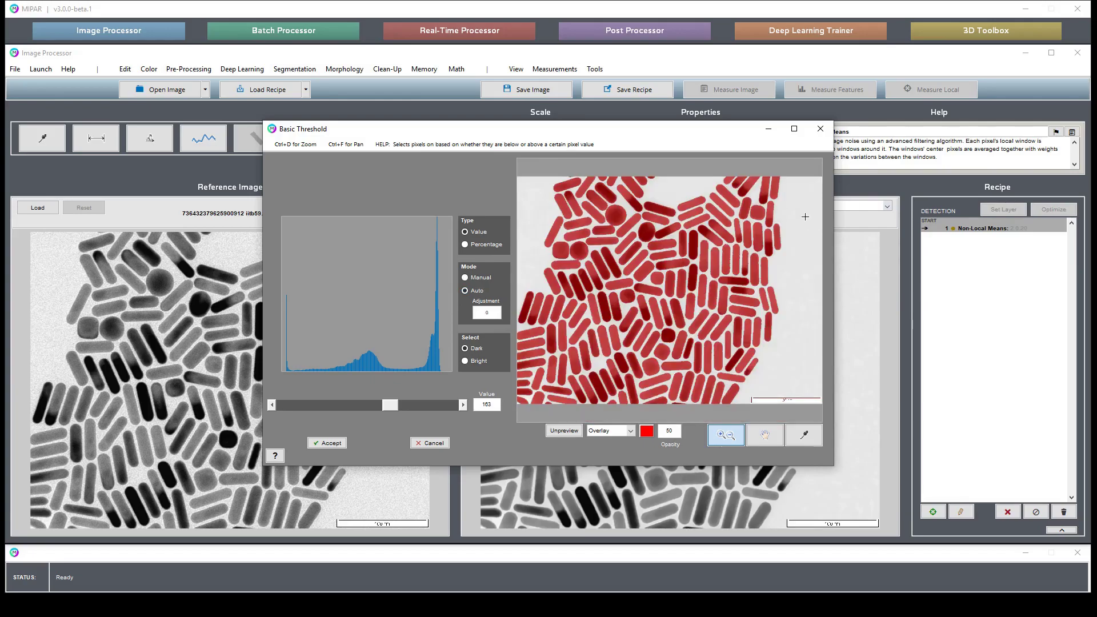
left_click(705, 341)
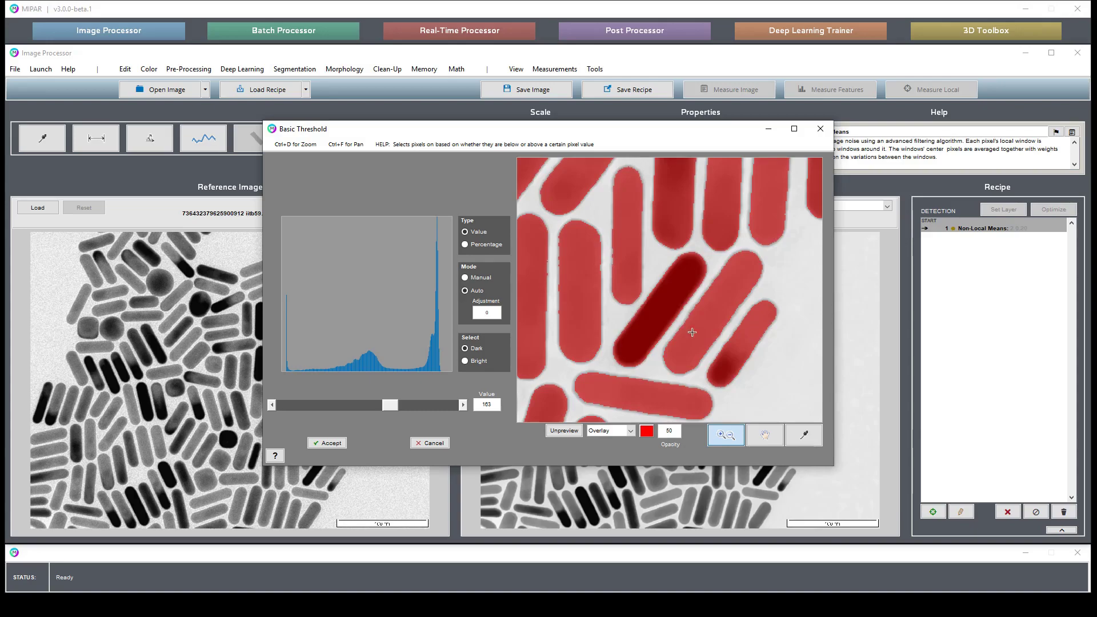
Step: Set the Basic Threshold back to a manual value of 171 for dark pixels and accept it
left_click_drag(391, 409, 400, 409)
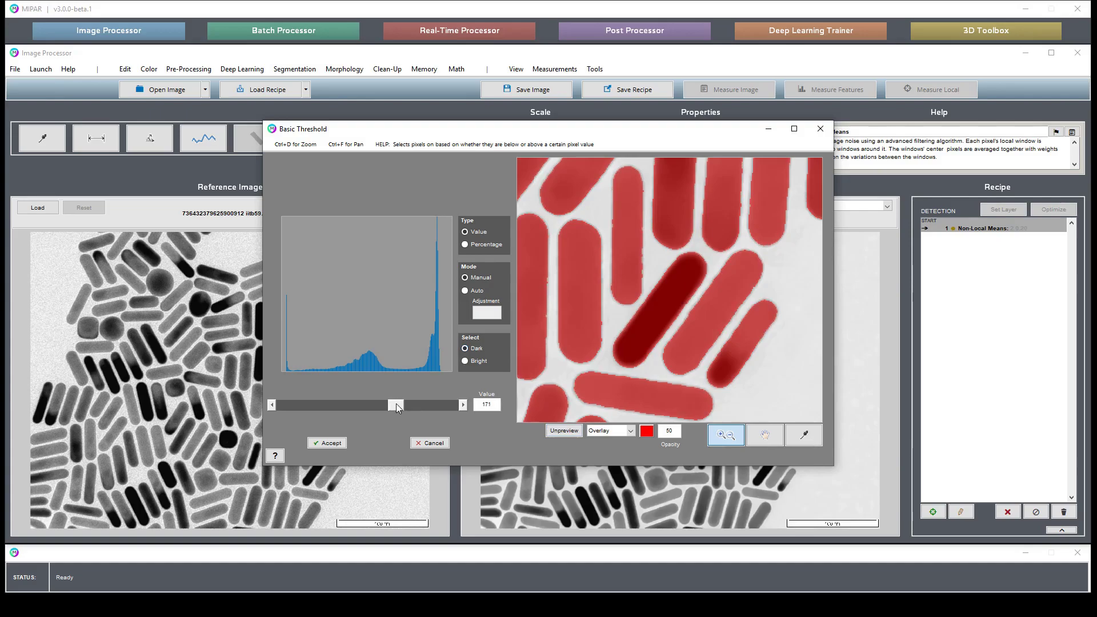
left_click(273, 406)
left_click(272, 406)
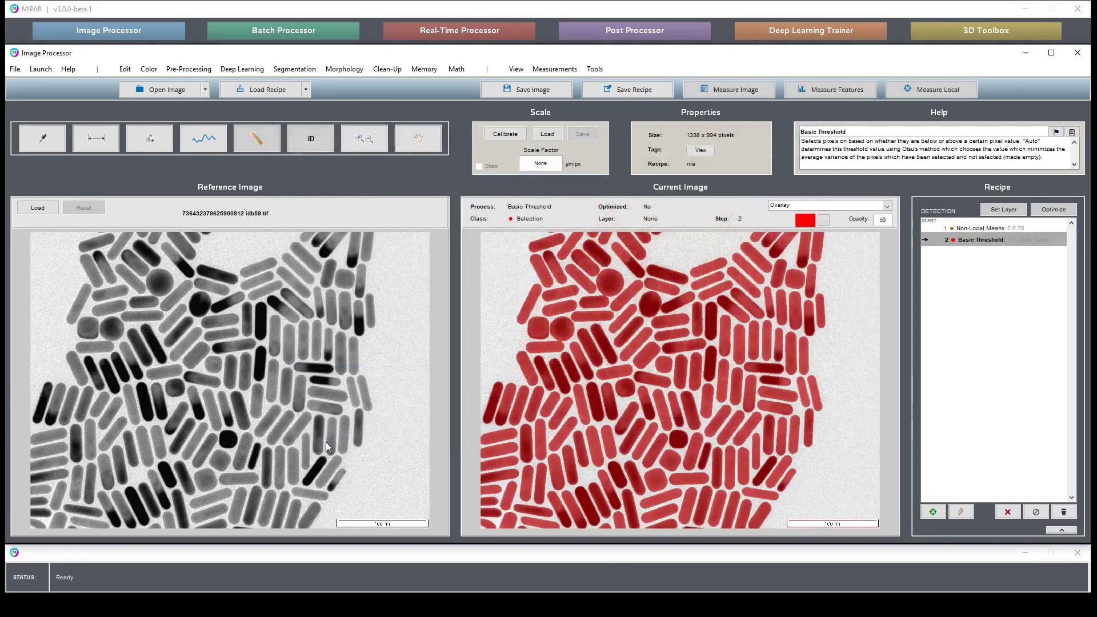
left_click(325, 441)
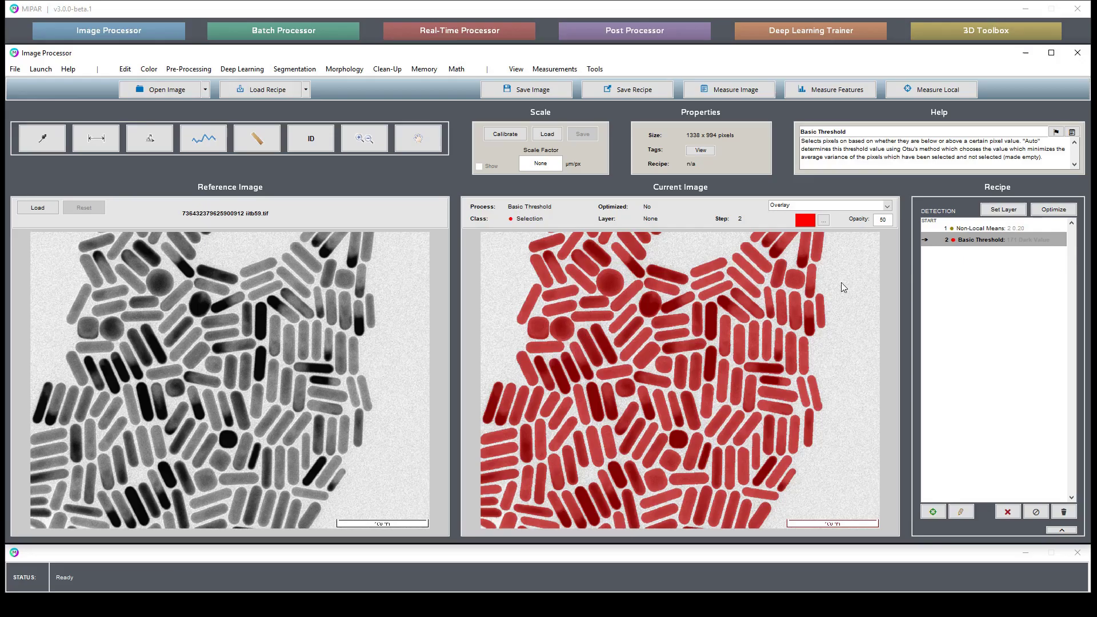
Step: Examine the thresholded selection inside the large round particle and around the scale bar
left_click(372, 143)
left_click_drag(603, 267, 637, 292)
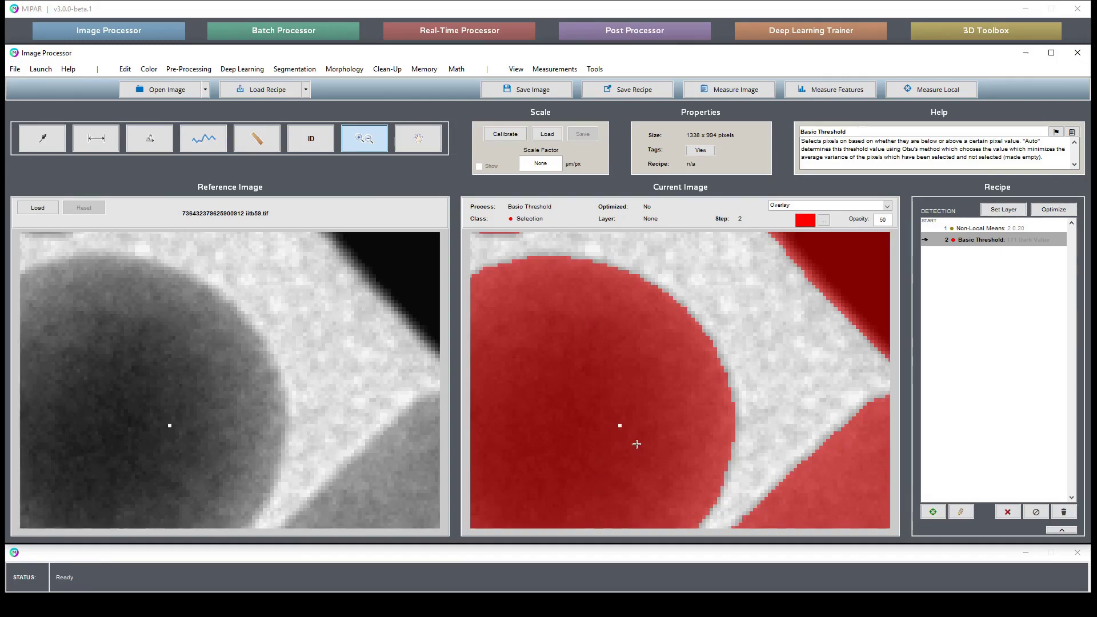
double_click(741, 421)
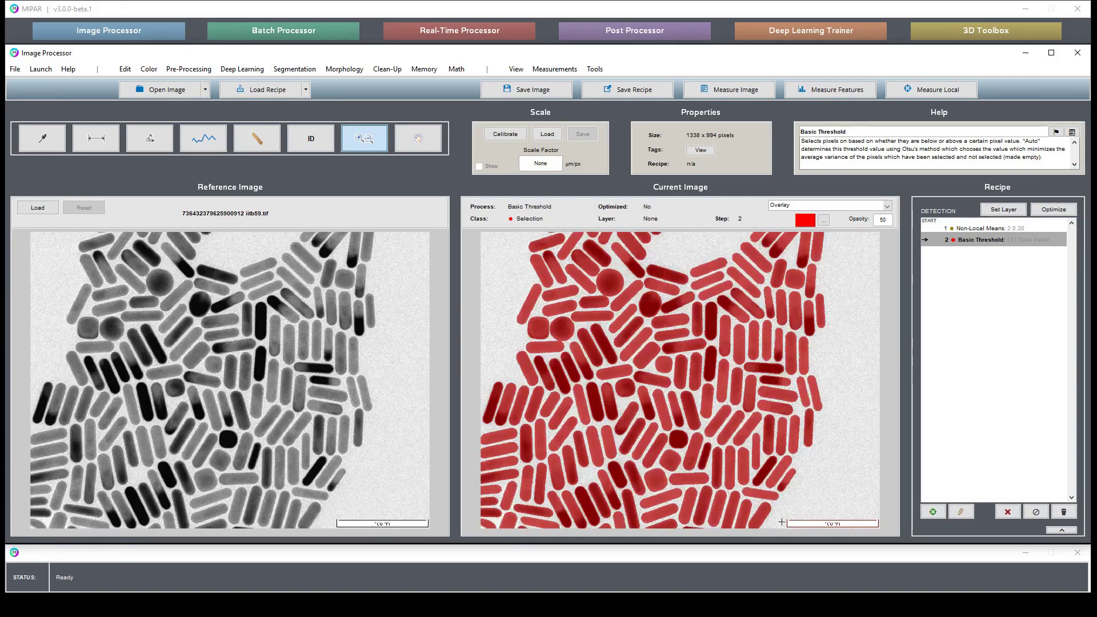
left_click_drag(772, 509, 823, 516)
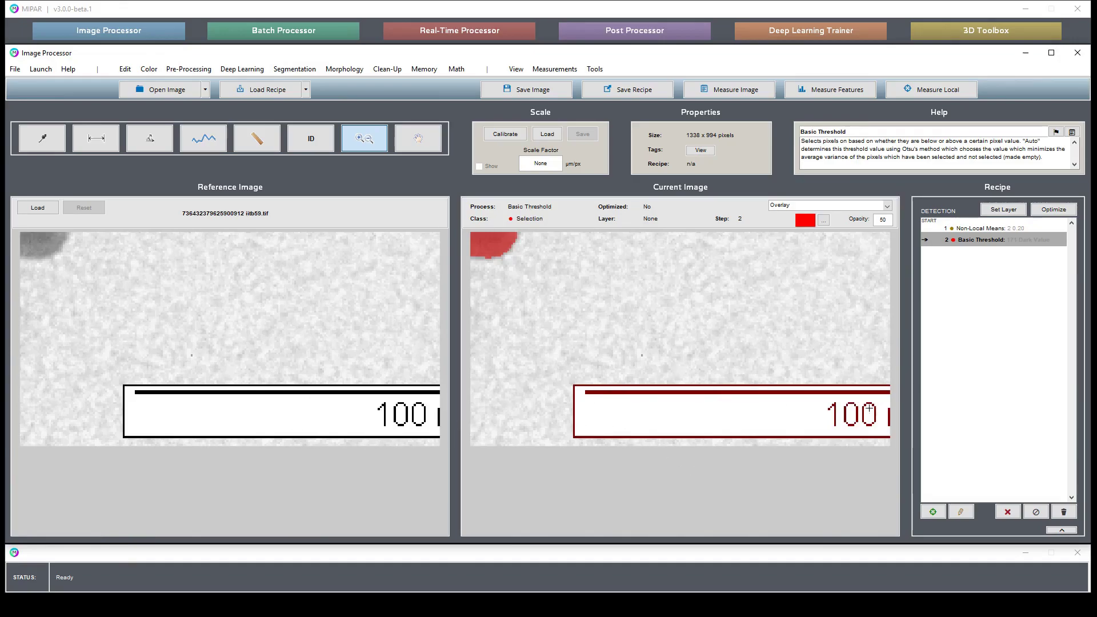
double_click(739, 400)
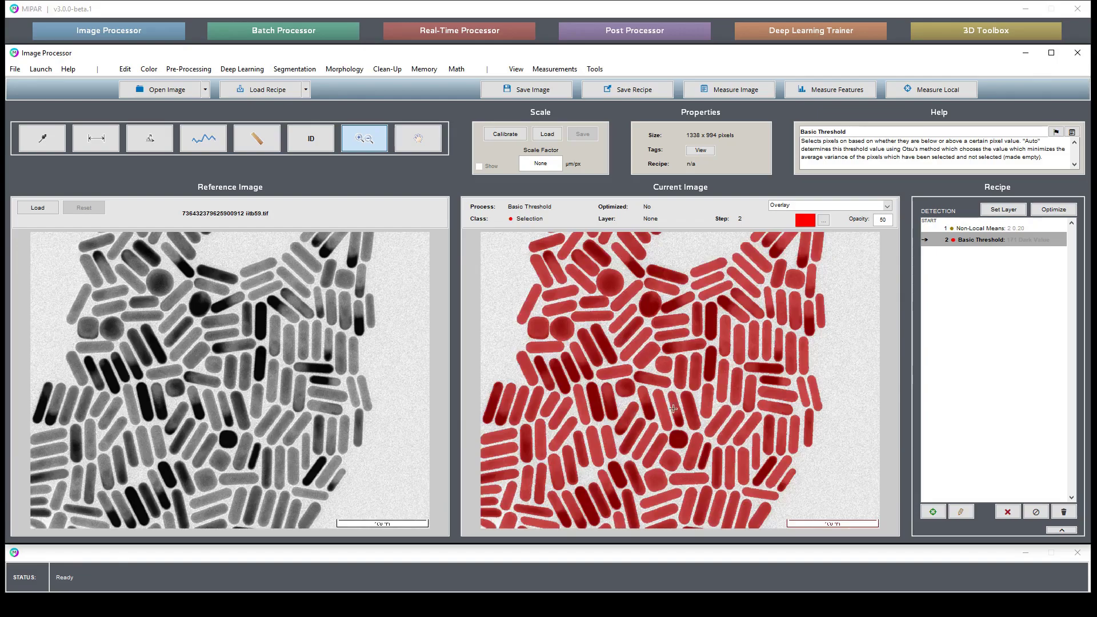
left_click(349, 69)
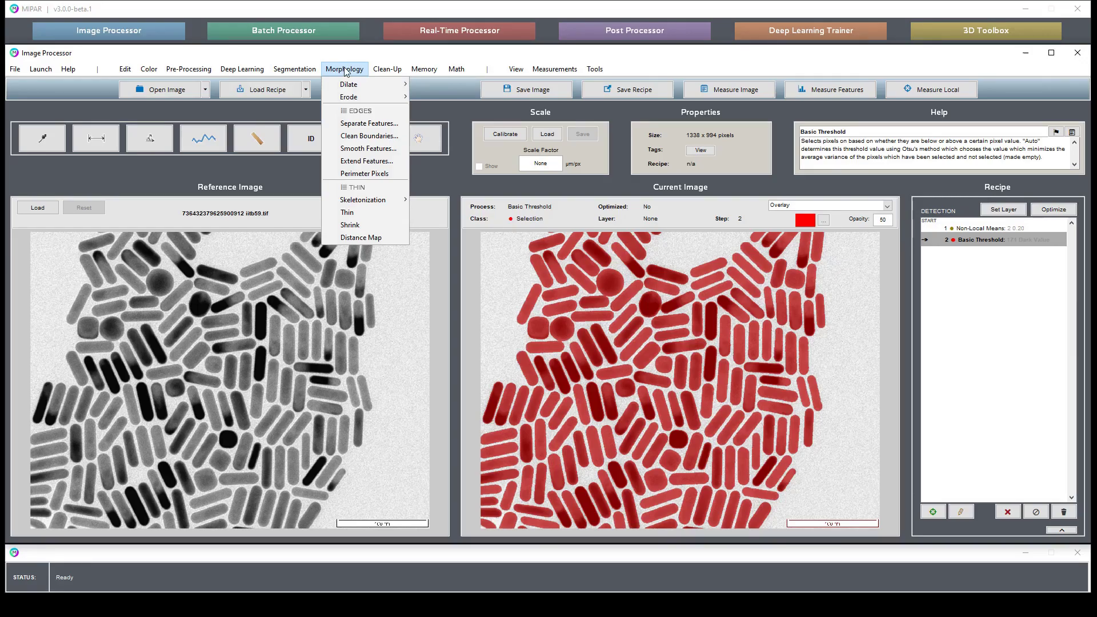
mouse_move(358, 97)
left_click(344, 69)
Step: Apply a Uniform Erosion with depth 1 to drop the thin scale bar lines from the selection
left_click_drag(760, 500, 831, 531)
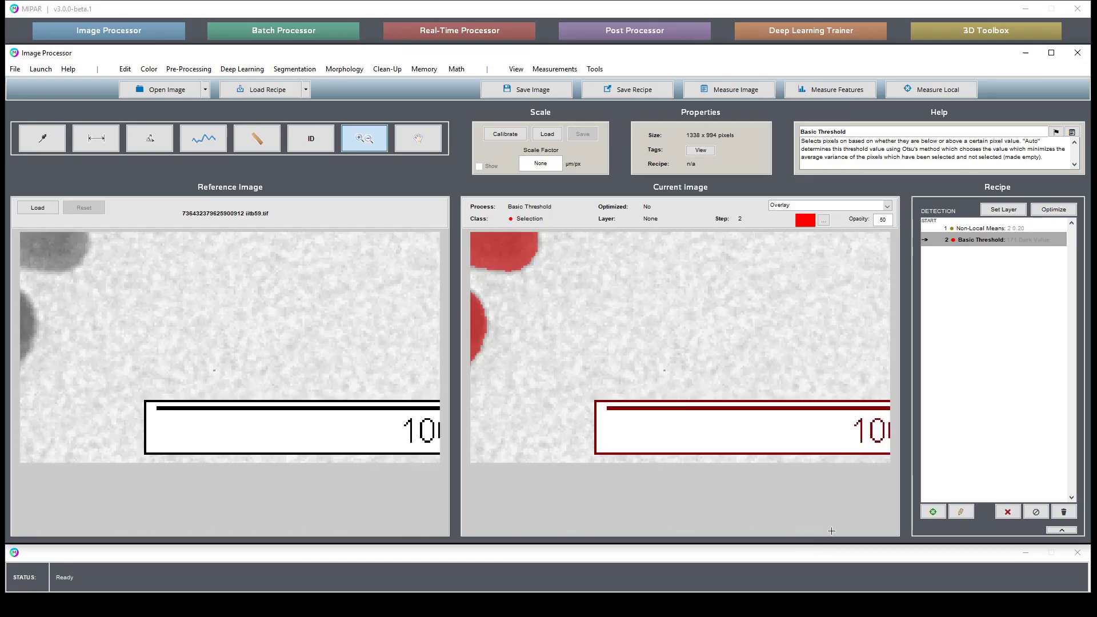
left_click(360, 71)
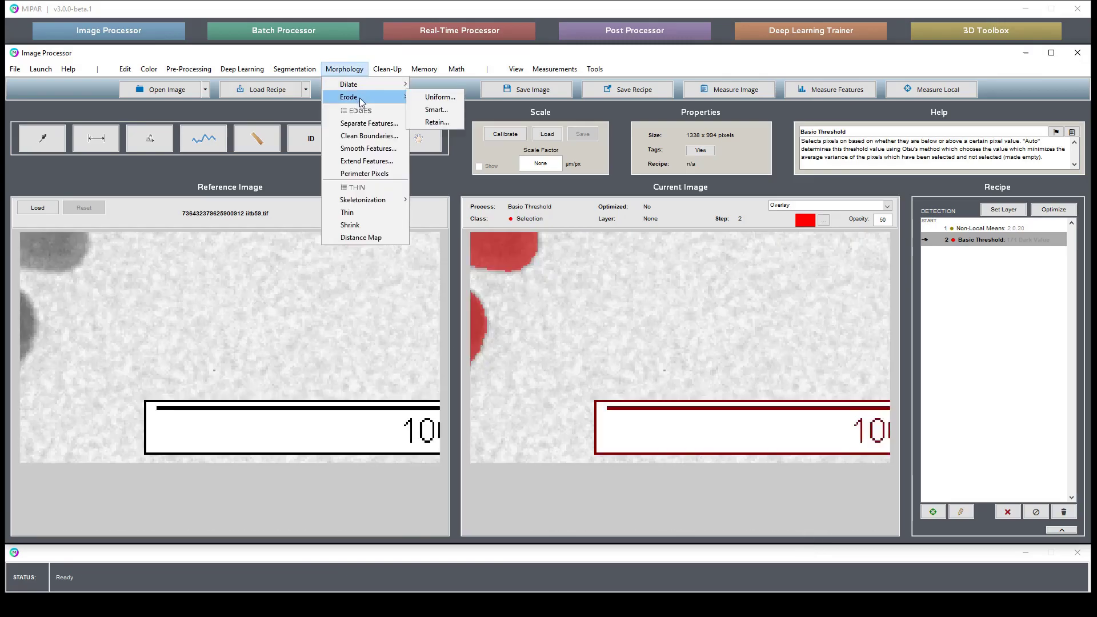
left_click(430, 97)
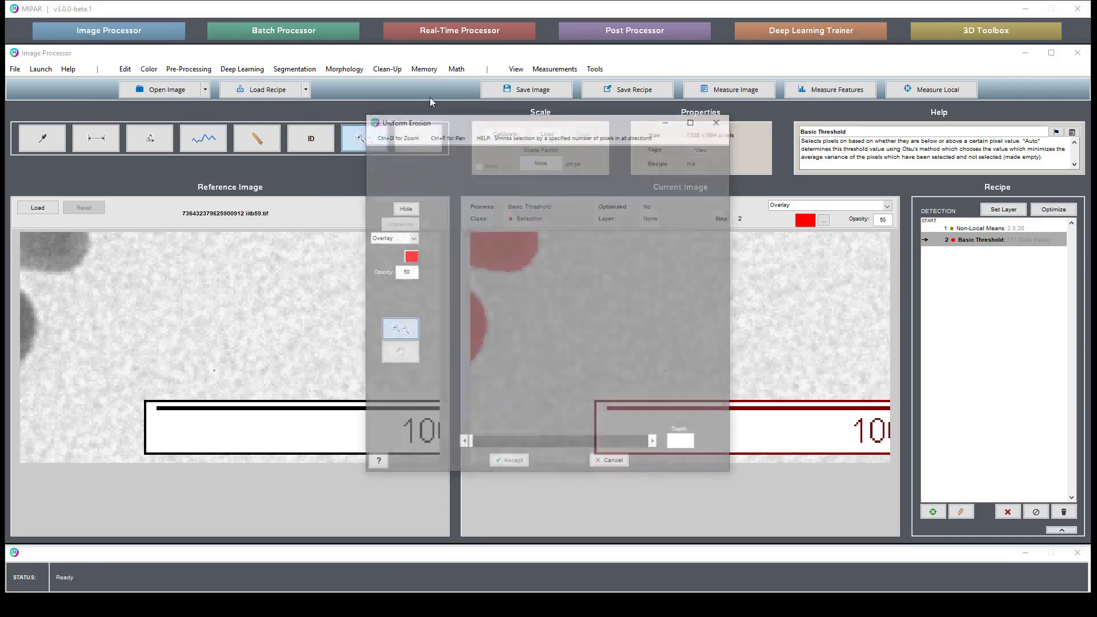
left_click(653, 444)
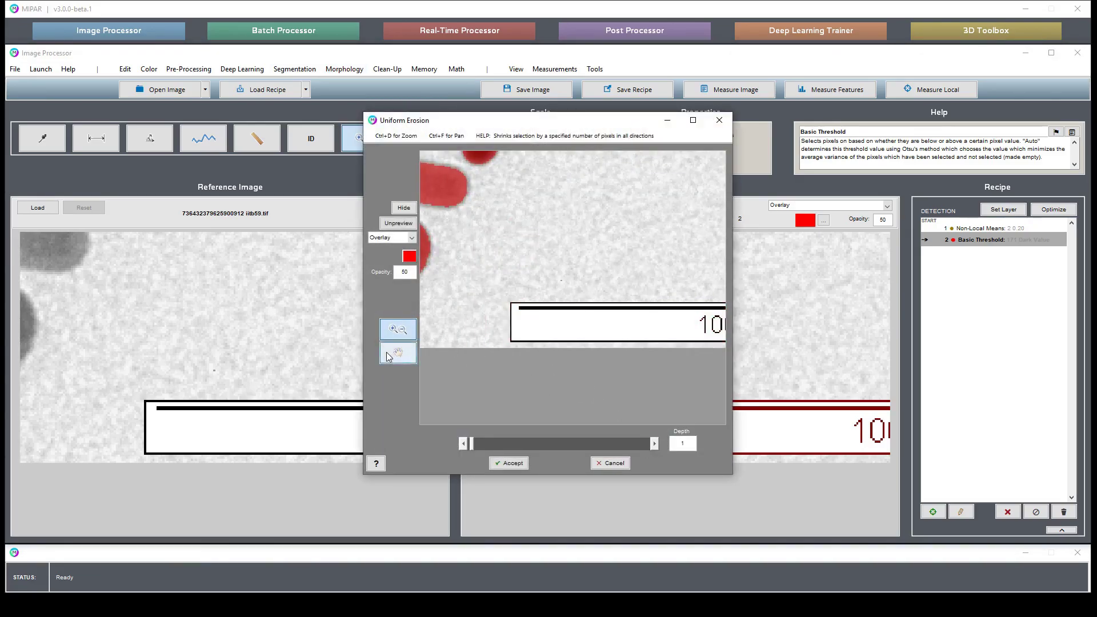
double_click(586, 318)
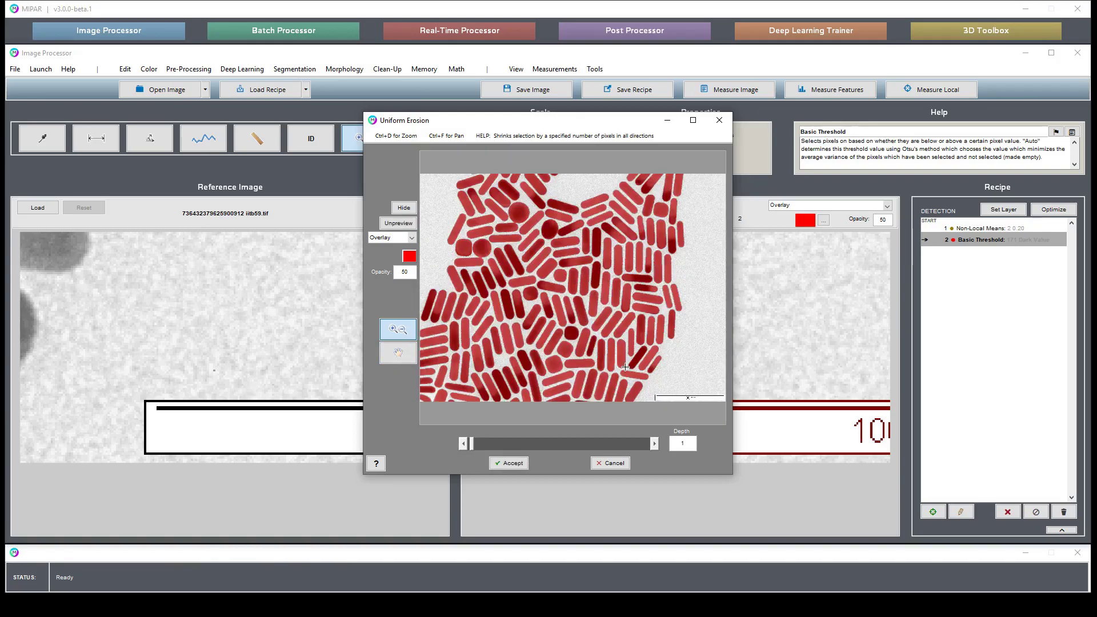
left_click_drag(678, 387, 715, 416)
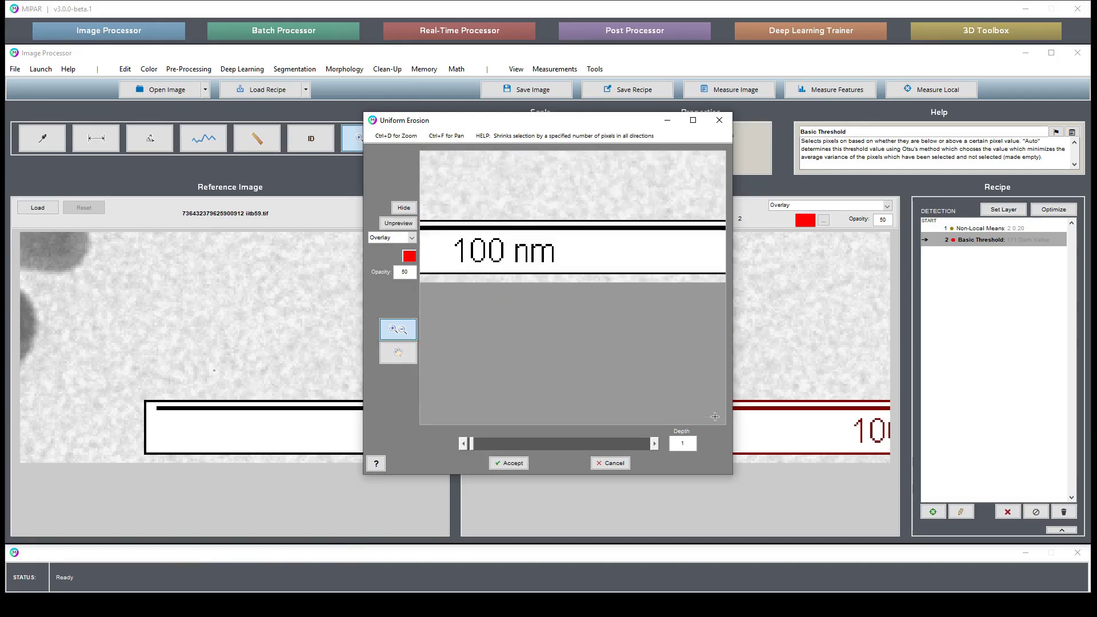
left_click(517, 464)
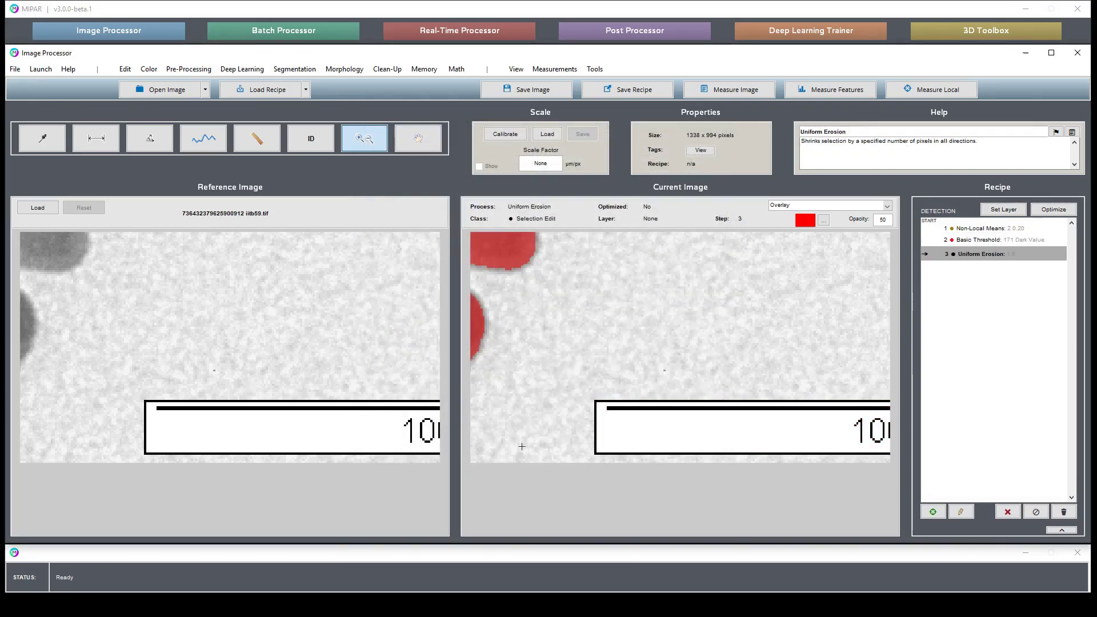
Step: Apply a Uniform Dilation with depth 1 to grow the eroded particles back
left_click(384, 69)
mouse_move(393, 90)
left_click(439, 85)
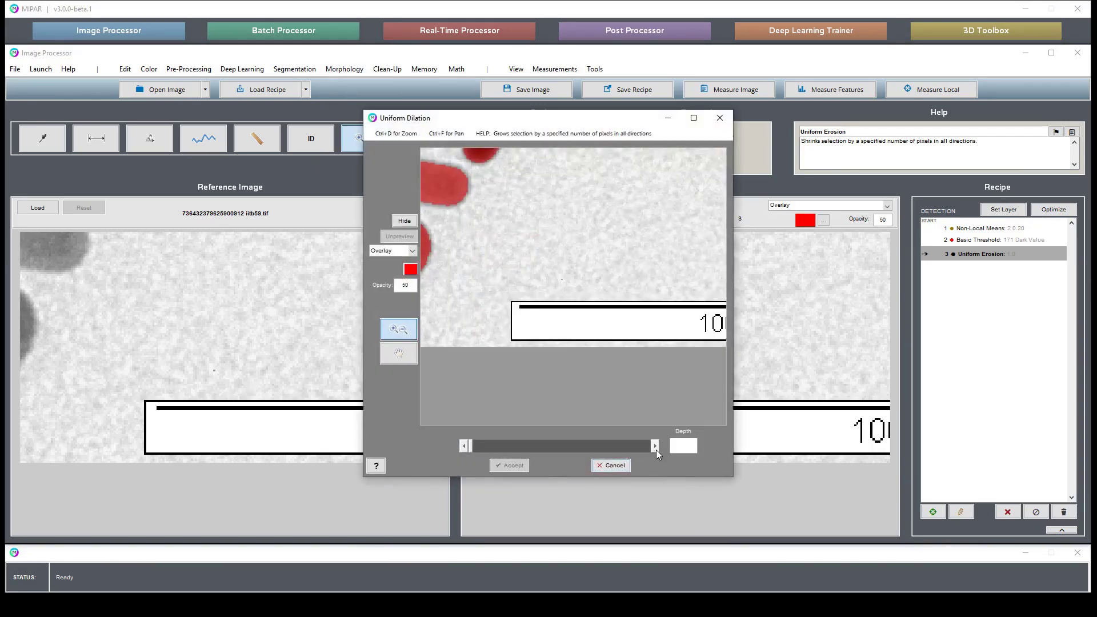
left_click(510, 466)
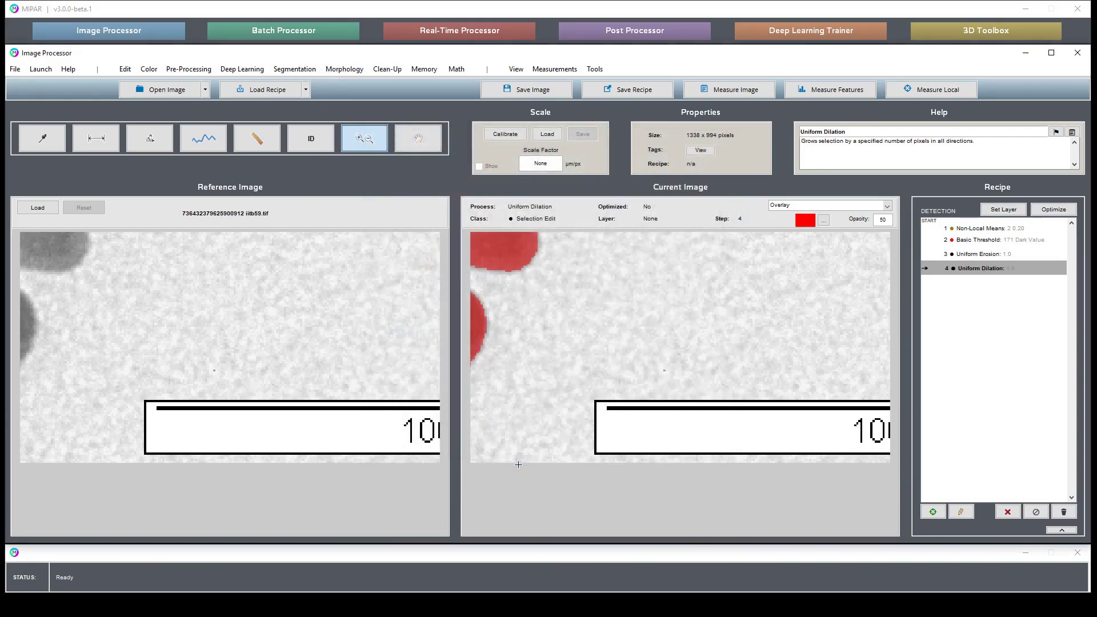
Step: Compare the rod outlines at the Basic Threshold, Uniform Erosion and Uniform Dilation steps of the recipe
left_click(418, 138)
left_click_drag(547, 262, 708, 402)
left_click(1007, 241)
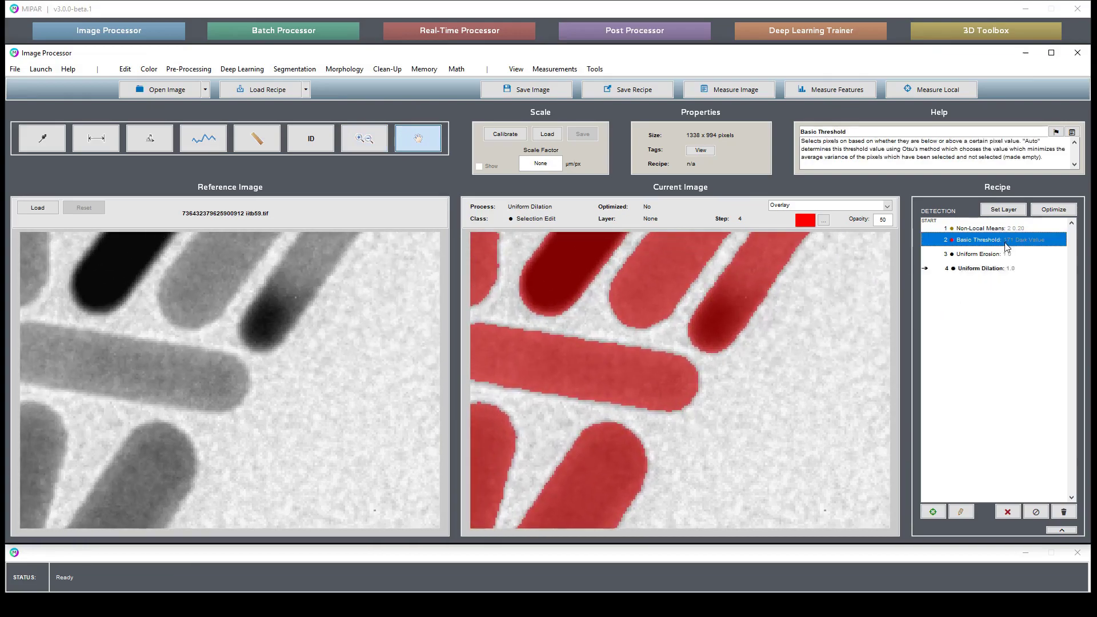
left_click(998, 253)
left_click(999, 268)
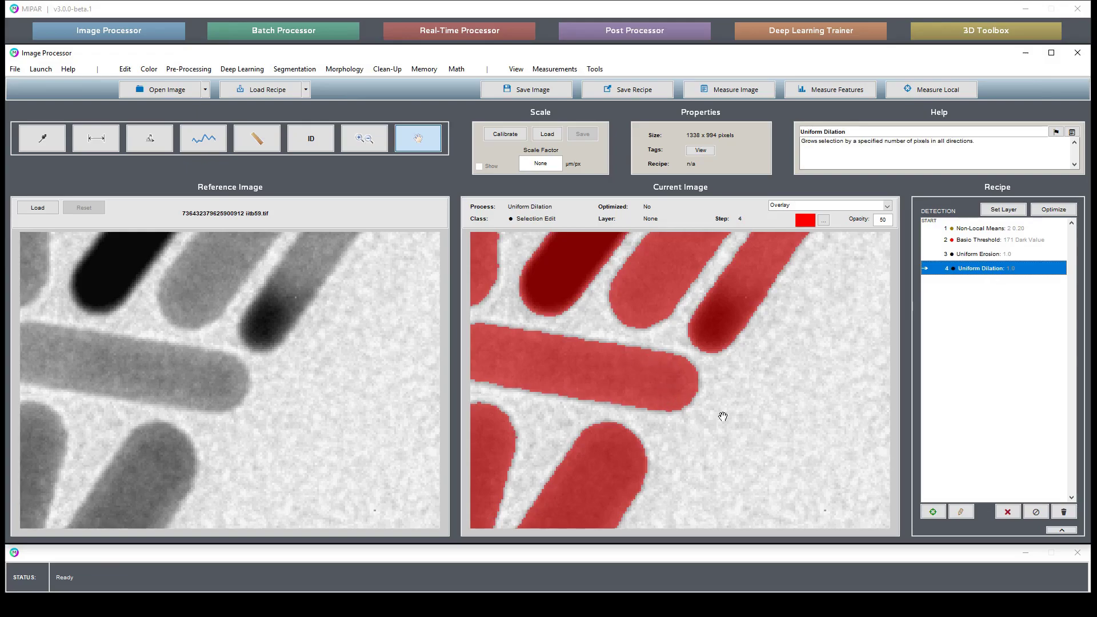
double_click(746, 421)
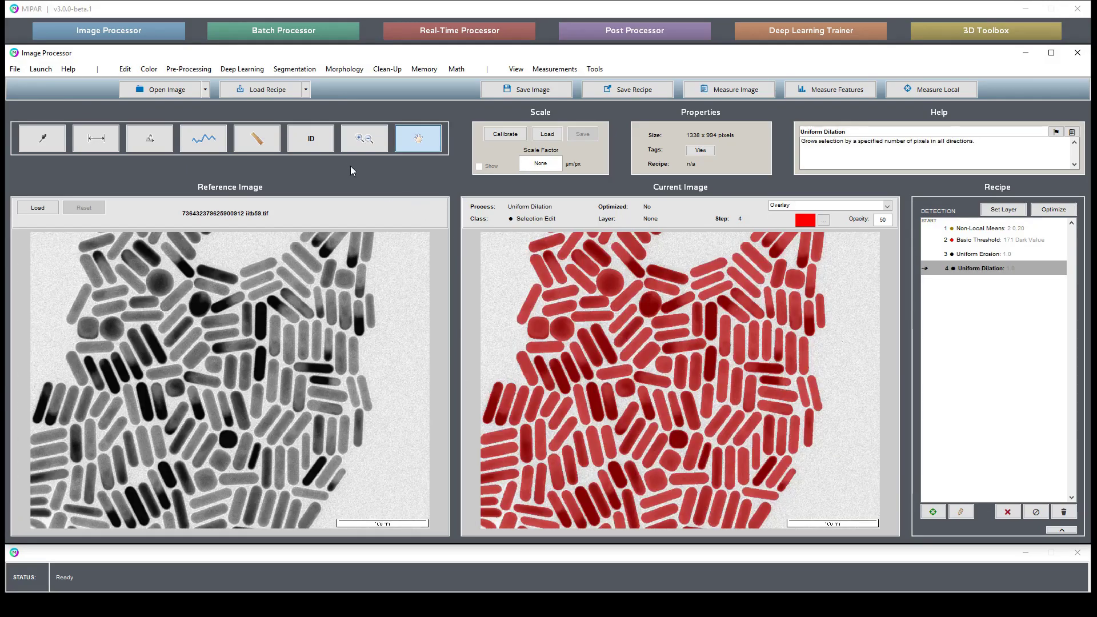
Step: Add a second Uniform Dilation with depth 1 to fill the small hole inside the round particle
left_click(364, 138)
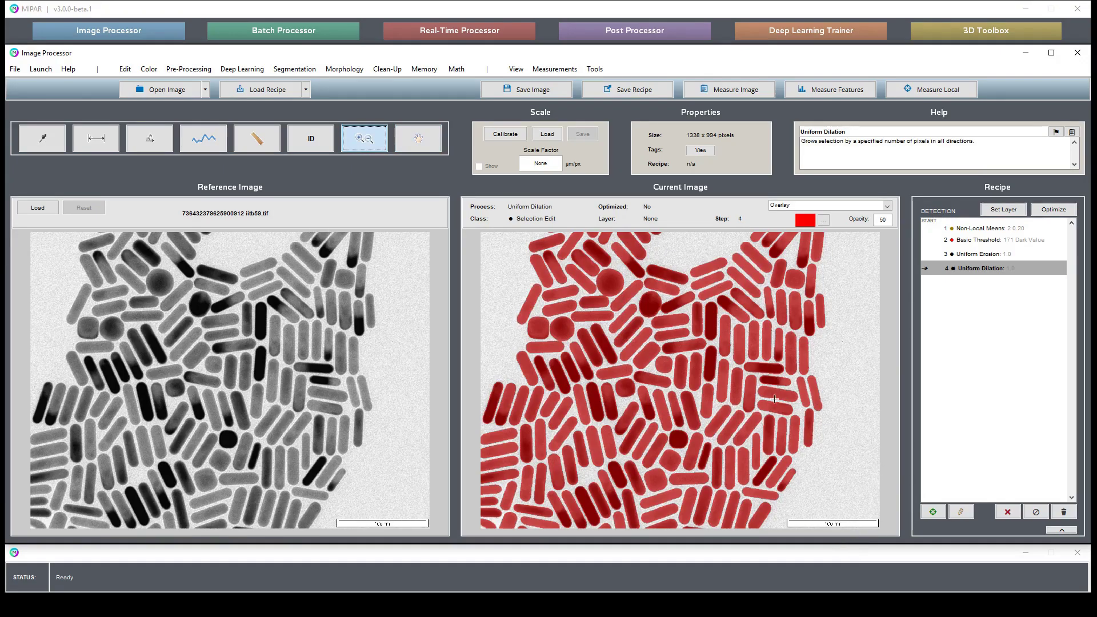
left_click_drag(576, 268, 689, 337)
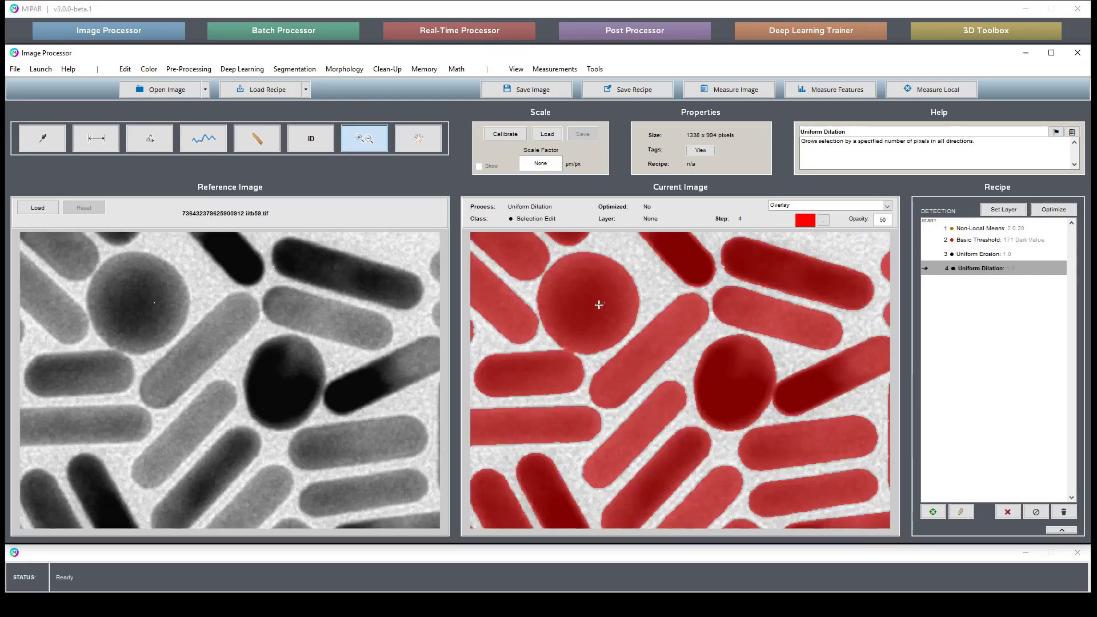
left_click(379, 73)
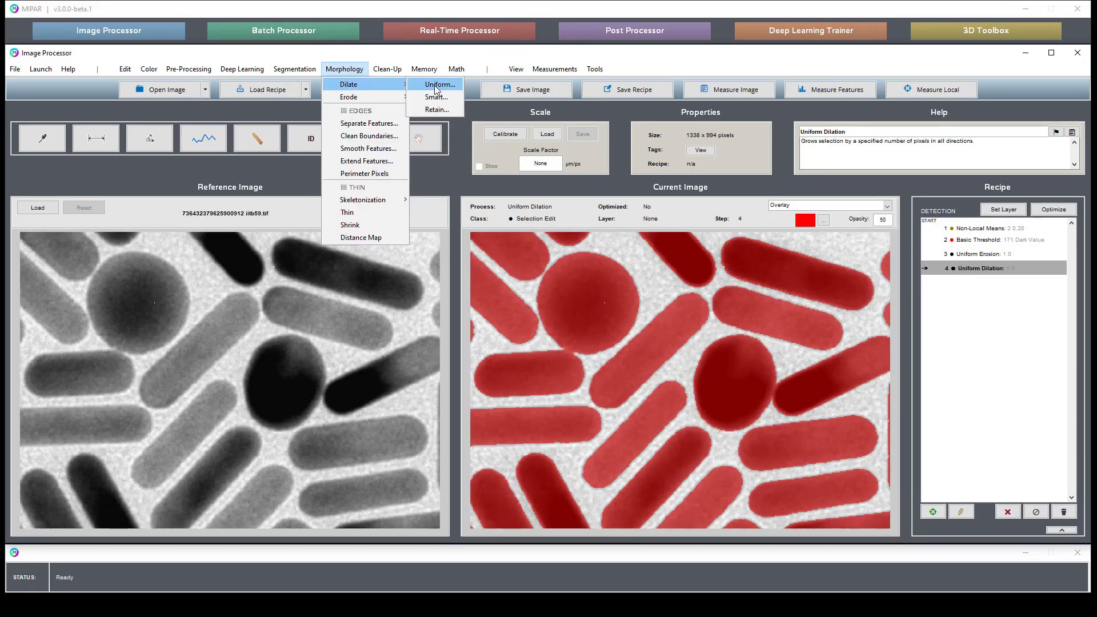
left_click(448, 121)
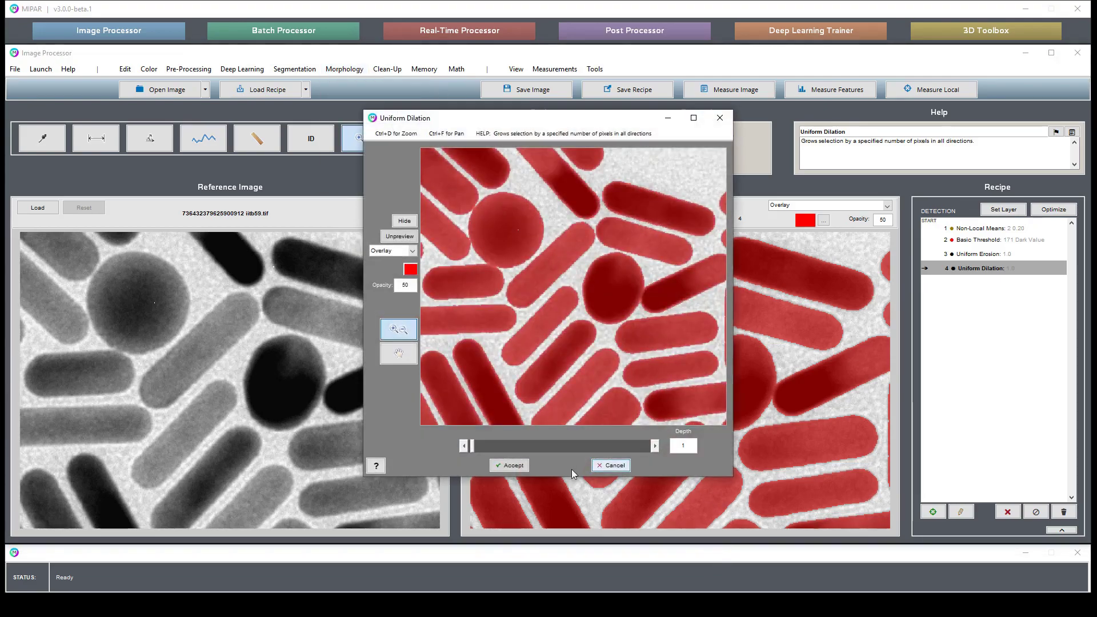
left_click(511, 465)
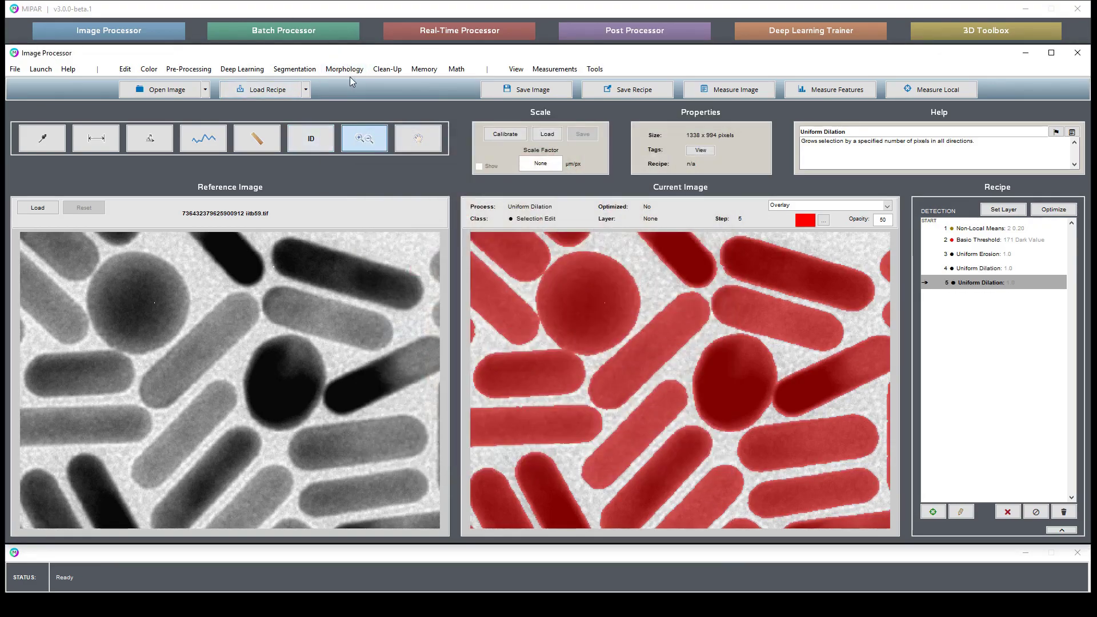
Step: Follow the second dilation with a Uniform Erosion of depth 1 to restore the particle size
left_click(344, 69)
mouse_move(367, 99)
left_click(423, 97)
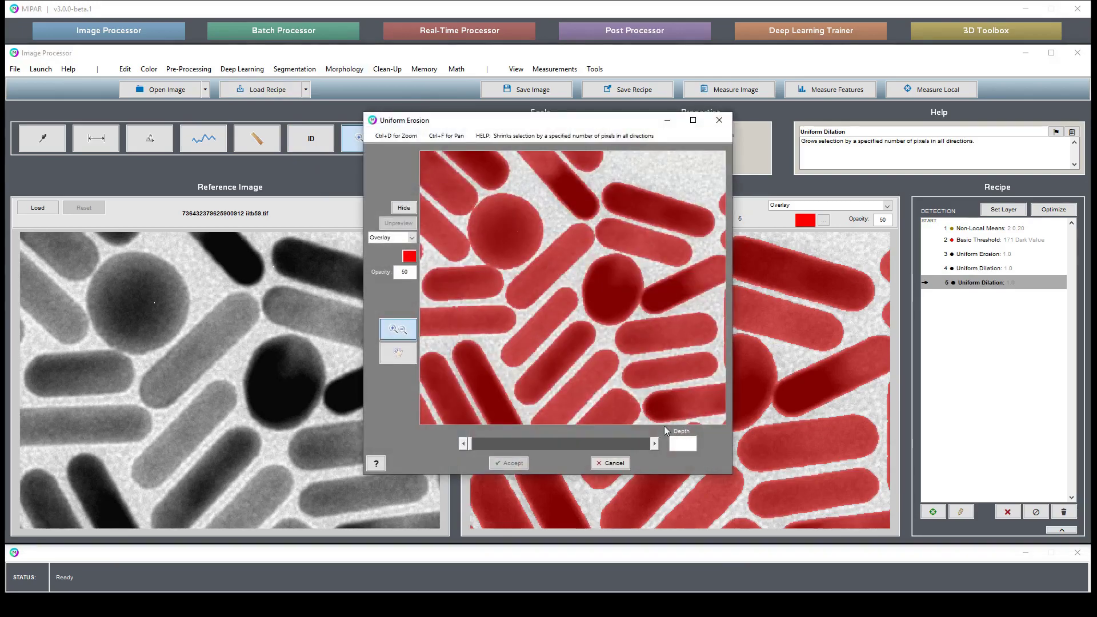
left_click(513, 463)
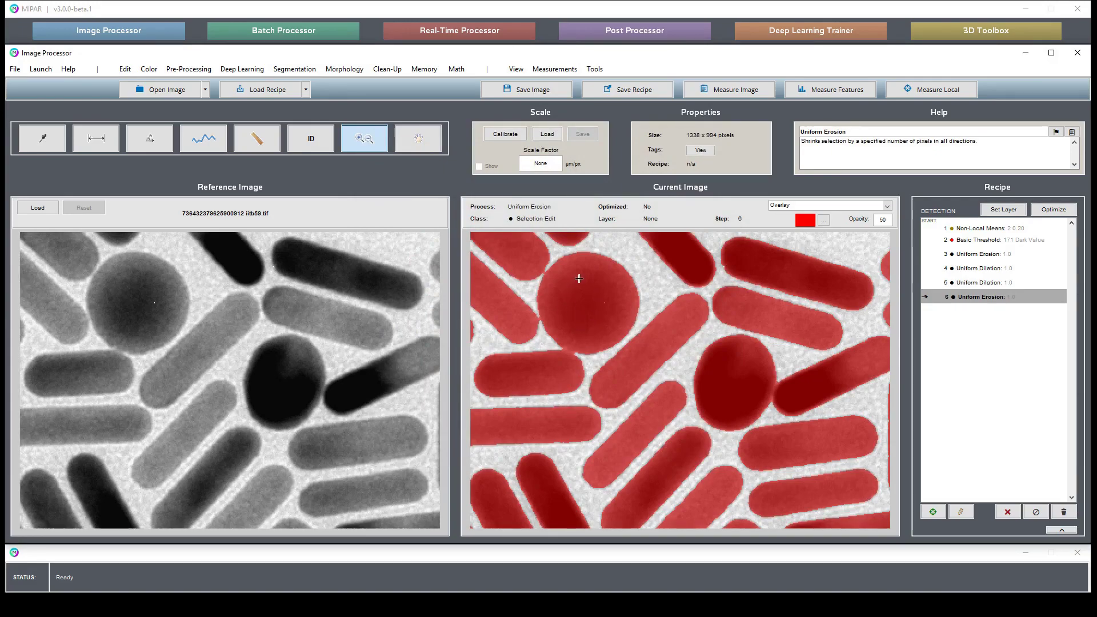
Step: Compare the contacts between the round particle and its neighbouring rods at the threshold, second dilation and final erosion steps
double_click(720, 319)
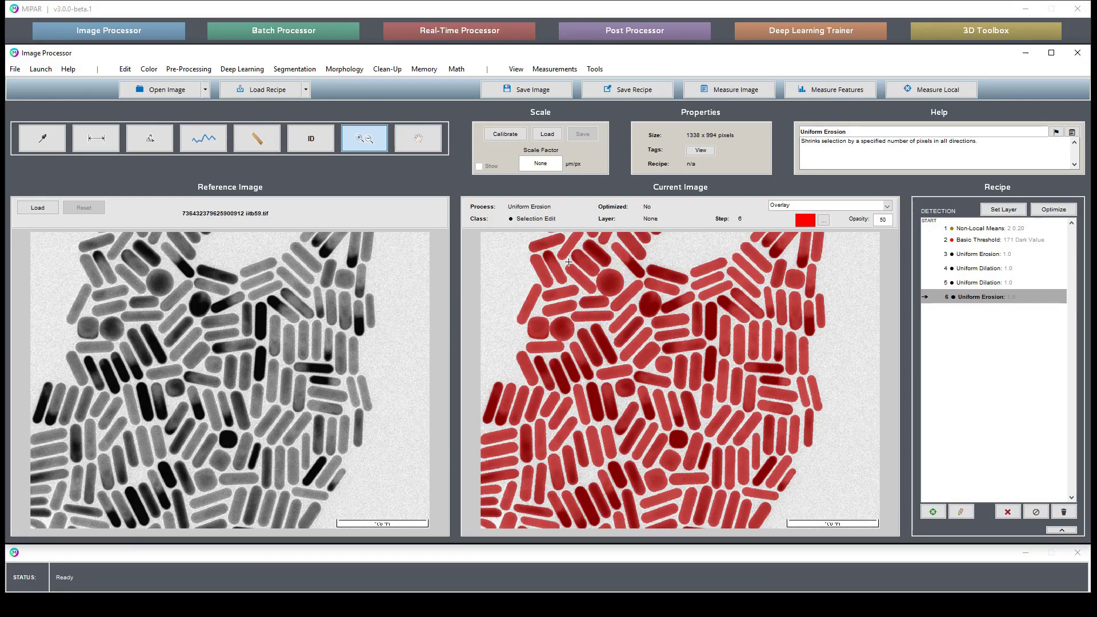
left_click_drag(578, 260, 632, 313)
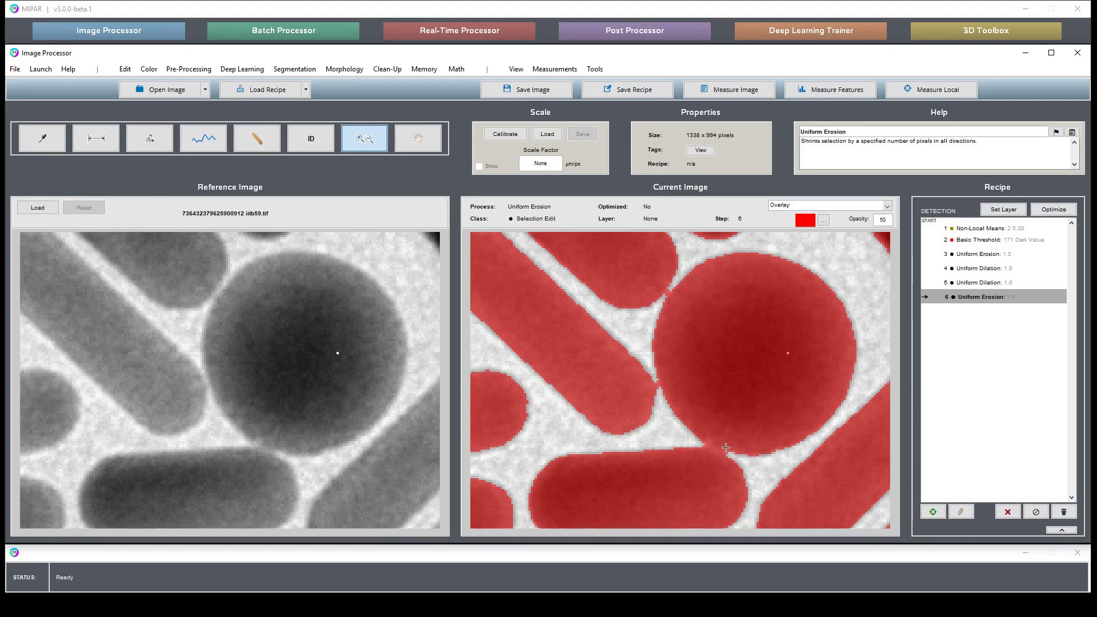
left_click(973, 245)
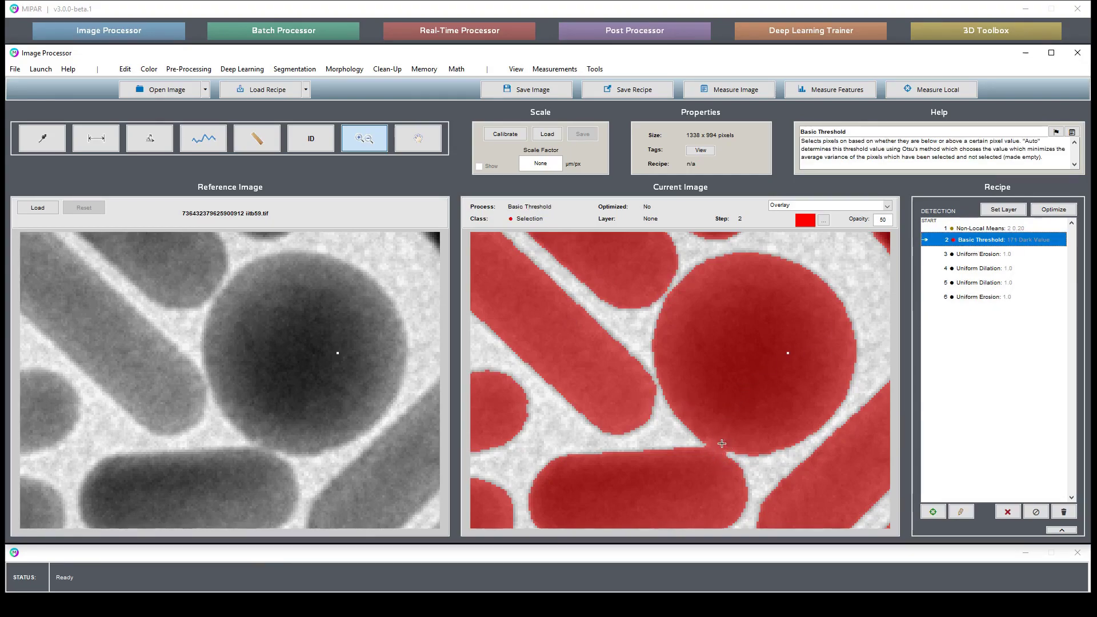
left_click(996, 287)
left_click(996, 296)
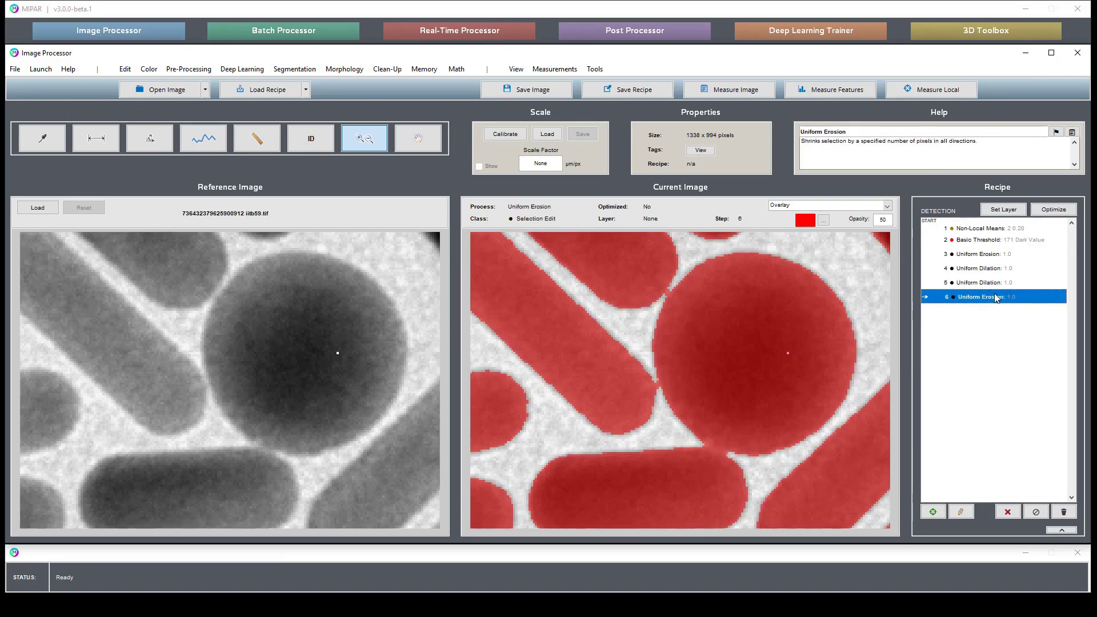
left_click(989, 282)
left_click(986, 298)
Step: Add a Separate Features operation with separation 9, high resolution and thickness 1 to split the touching particles
left_click(330, 71)
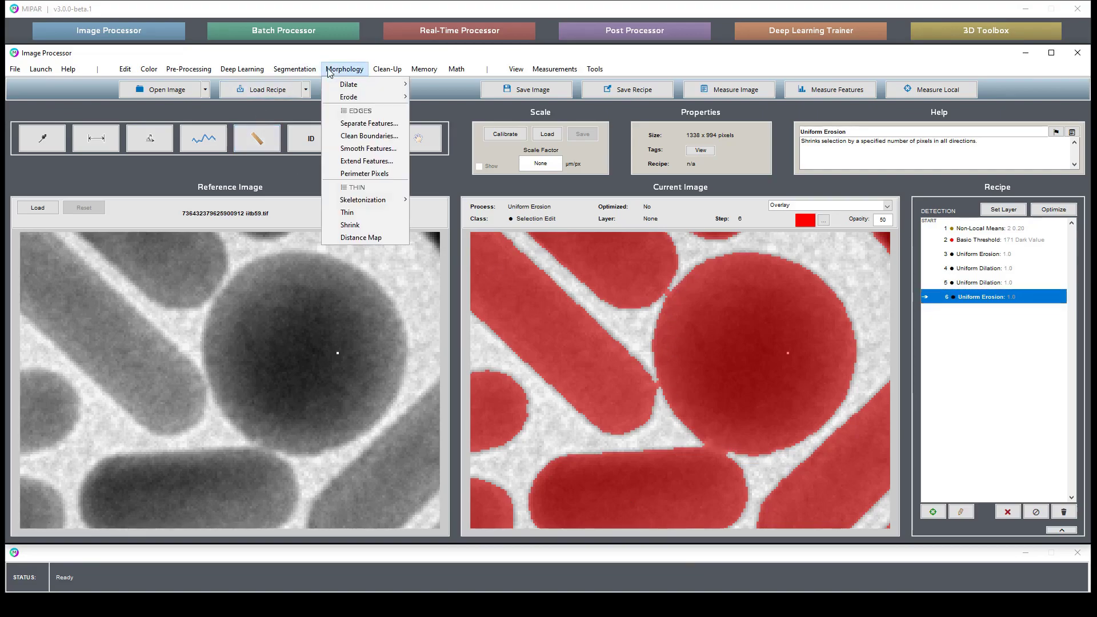
left_click(350, 124)
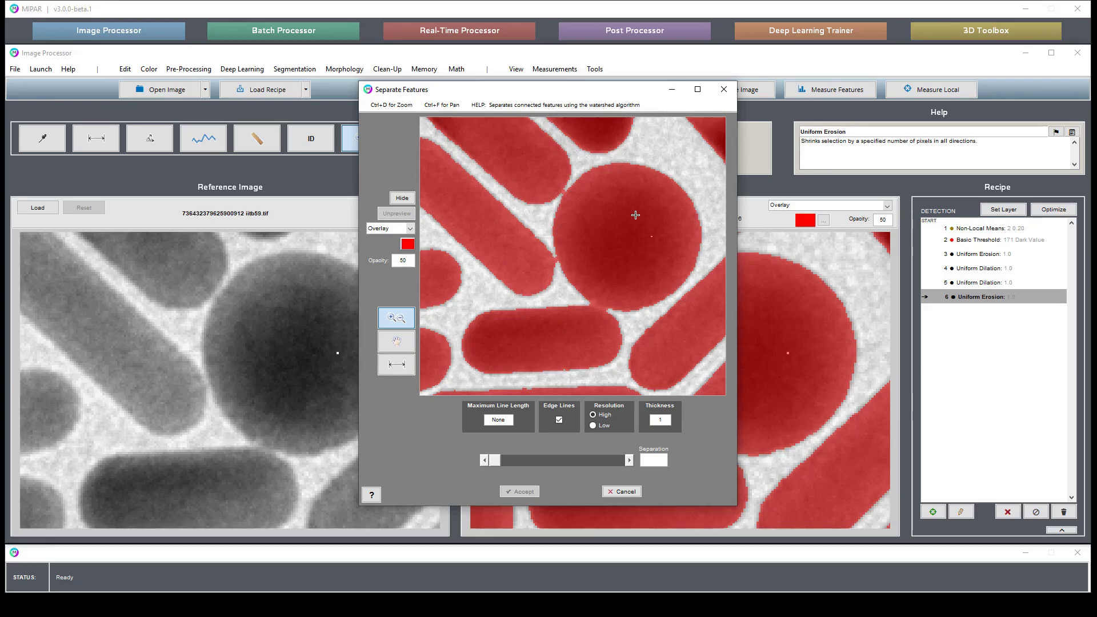
left_click(632, 460)
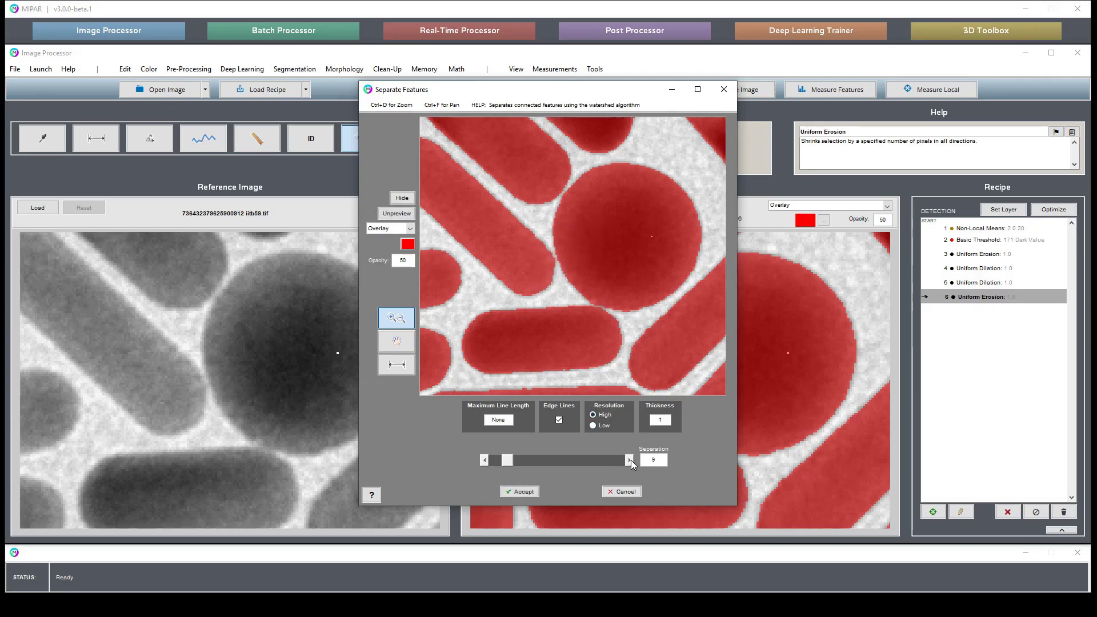
left_click(396, 213)
double_click(579, 247)
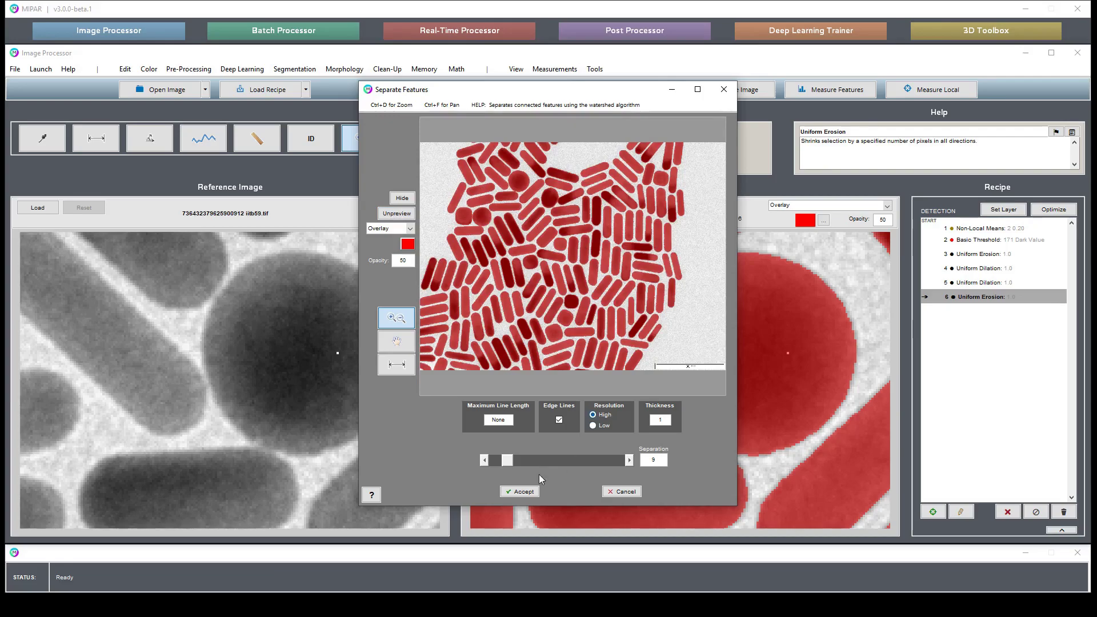
left_click(520, 491)
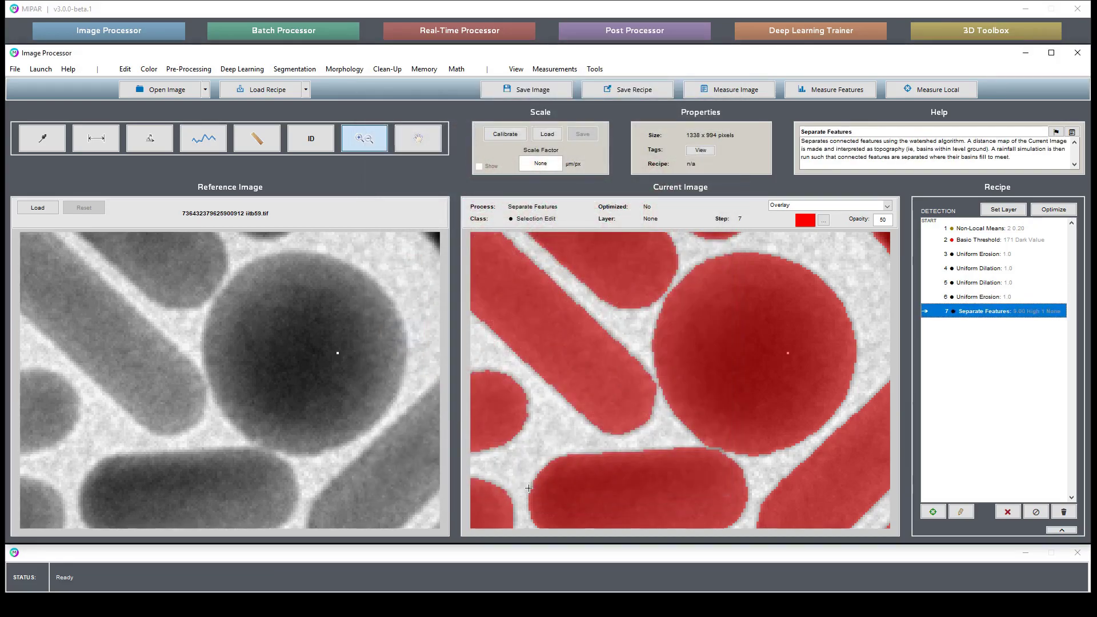
Step: Display the separated particles of the whole image as colored Labels
double_click(529, 487)
left_click(846, 206)
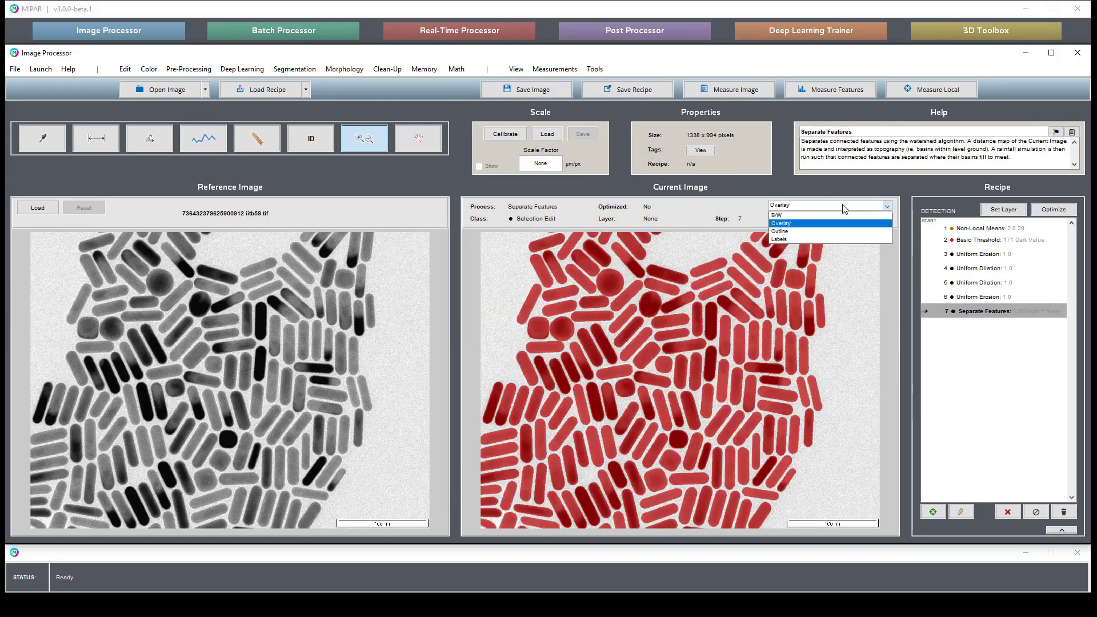
left_click(797, 238)
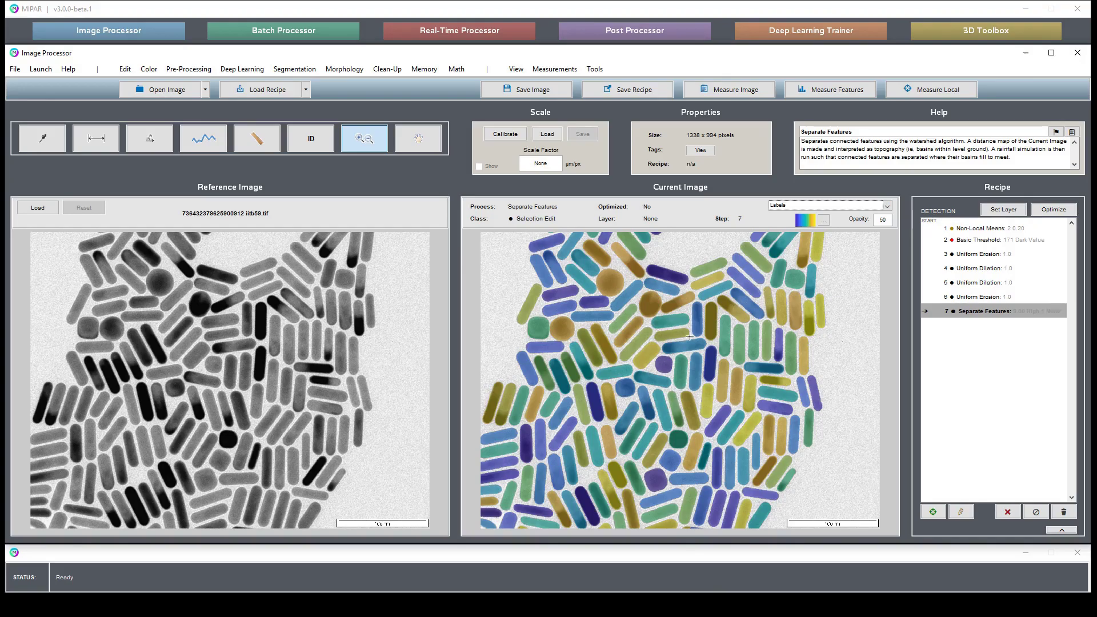
Step: Examine the labeled particles for neighbors that still share one color, comparing the last Uniform Erosion with the Separate Features step
left_click_drag(655, 482, 721, 520)
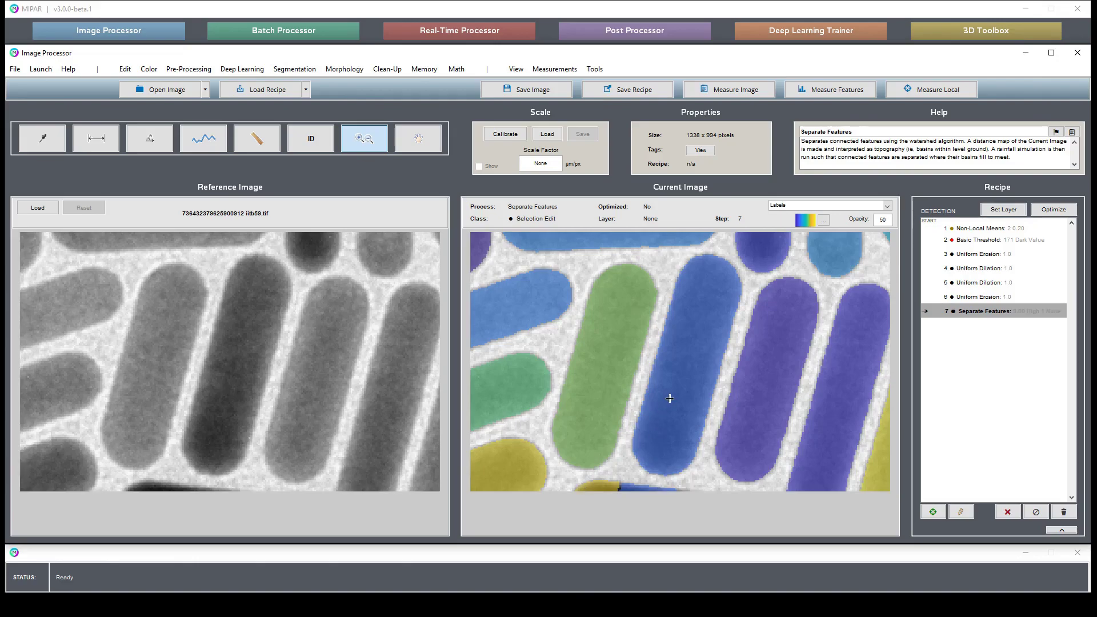
scroll(669, 398, "down", 5)
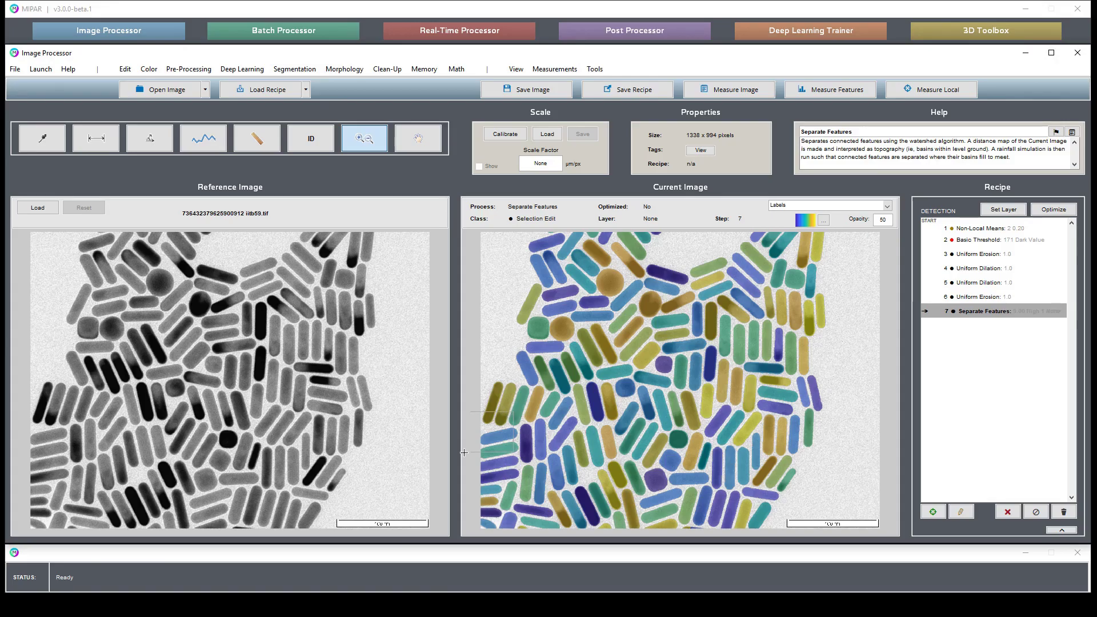
left_click(506, 413)
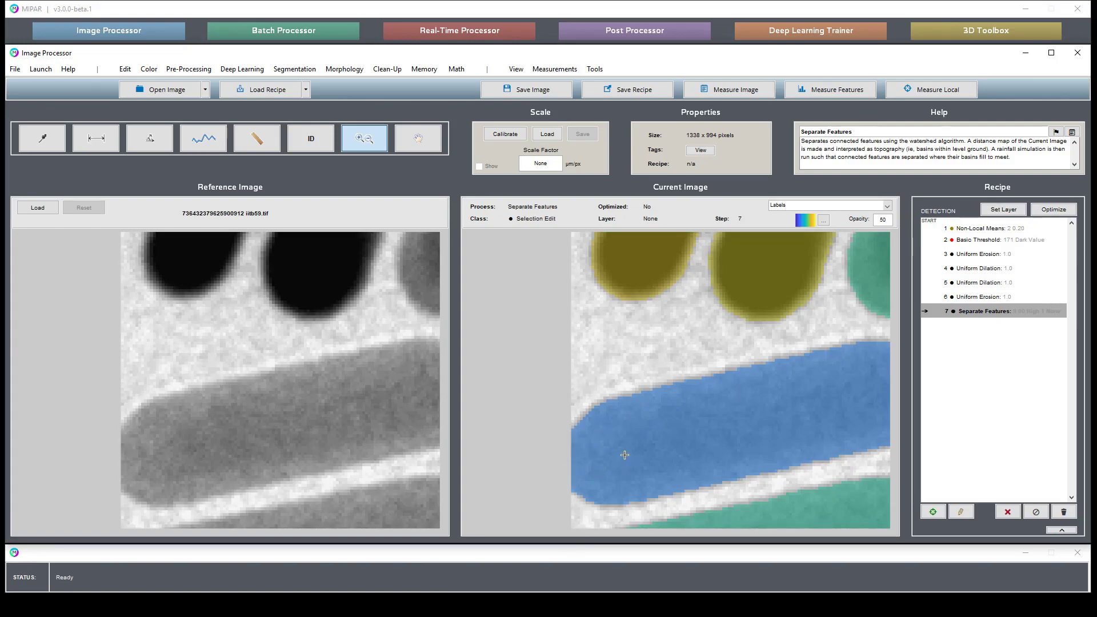
left_click(725, 430)
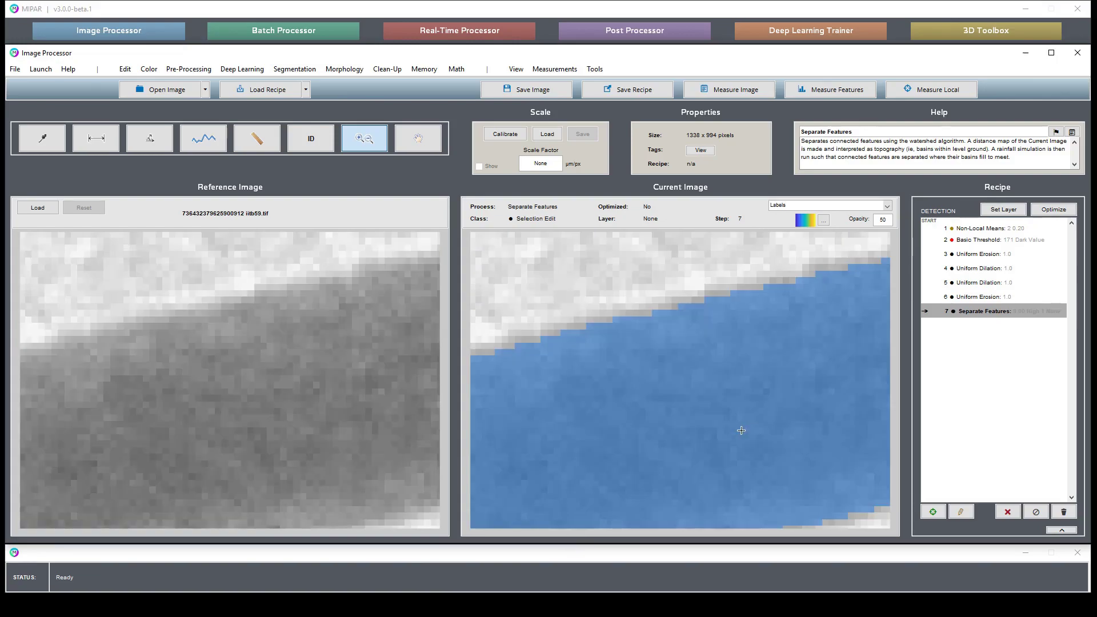
double_click(741, 430)
left_click(671, 514)
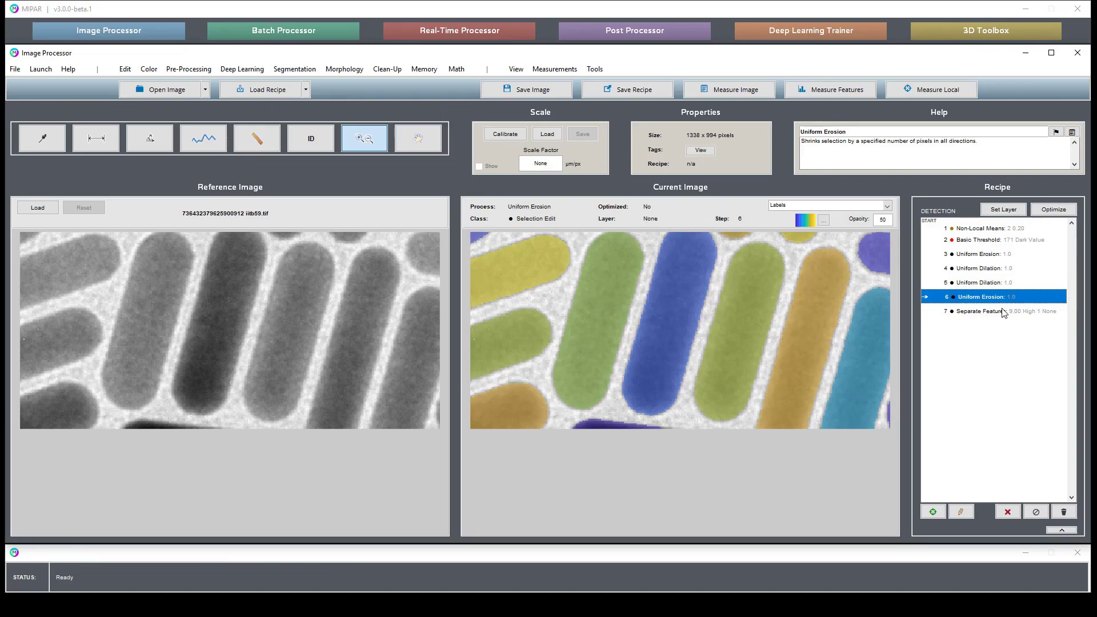
left_click(980, 311)
scroll(712, 303, "down", 3)
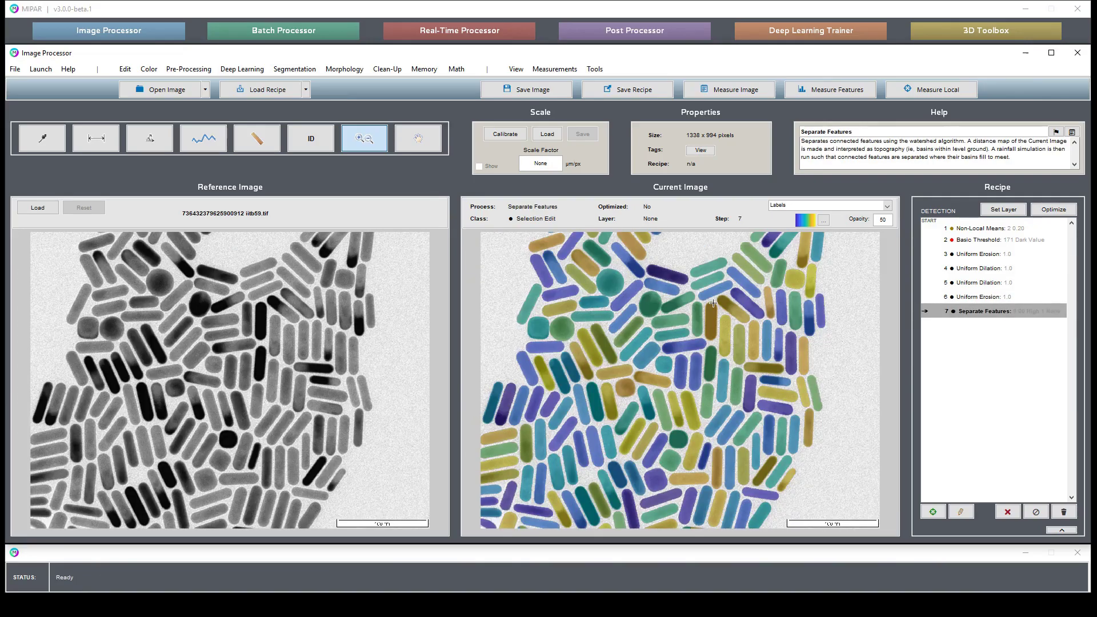
scroll(675, 319, "up", 5)
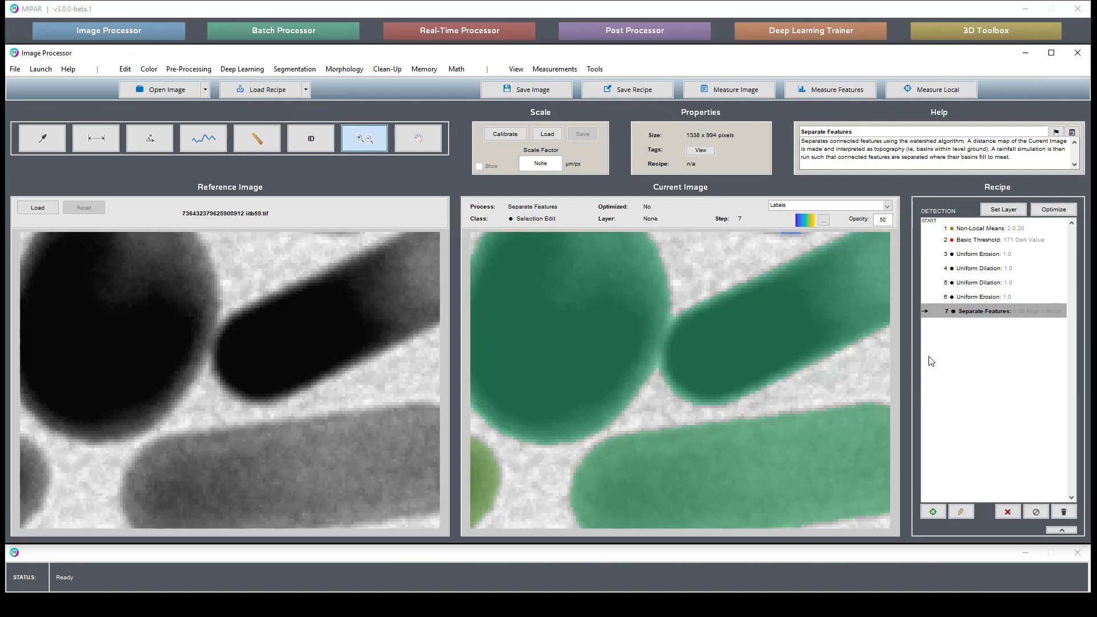
Step: Change the Separate Features step's separation to 8 so the dark round particle splits from its neighboring rod
left_click(1021, 311)
double_click(1021, 312)
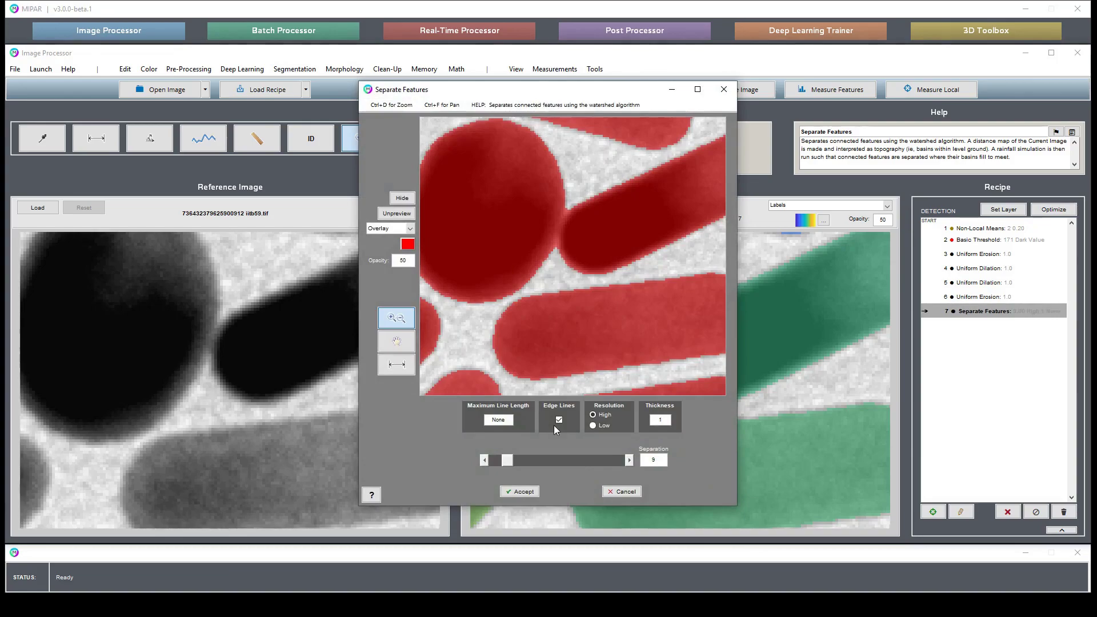
left_click(630, 460)
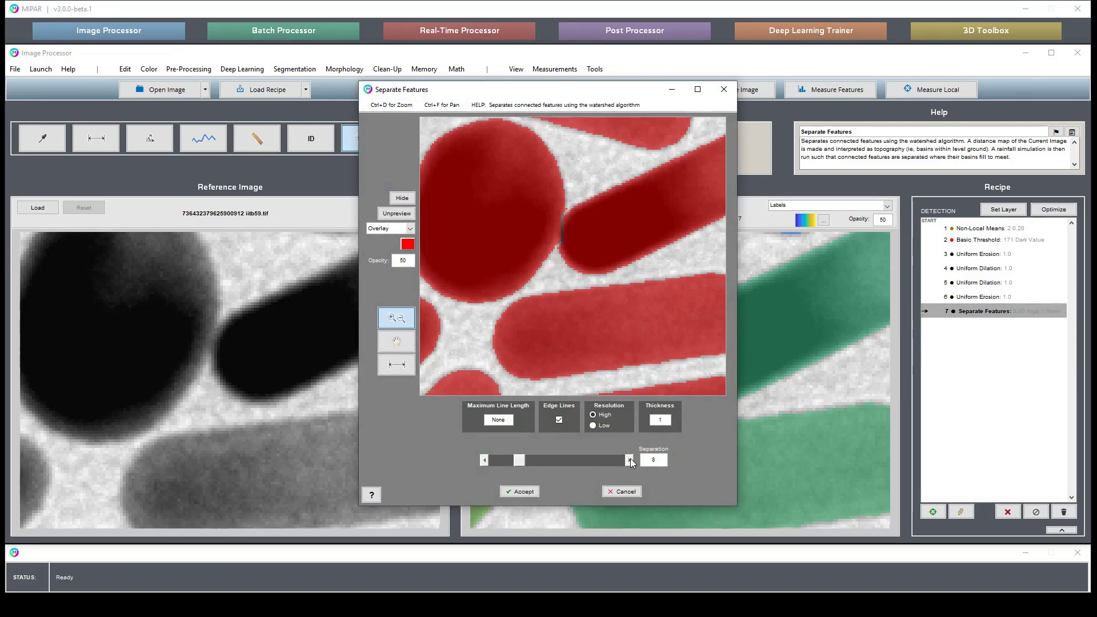
left_click(521, 491)
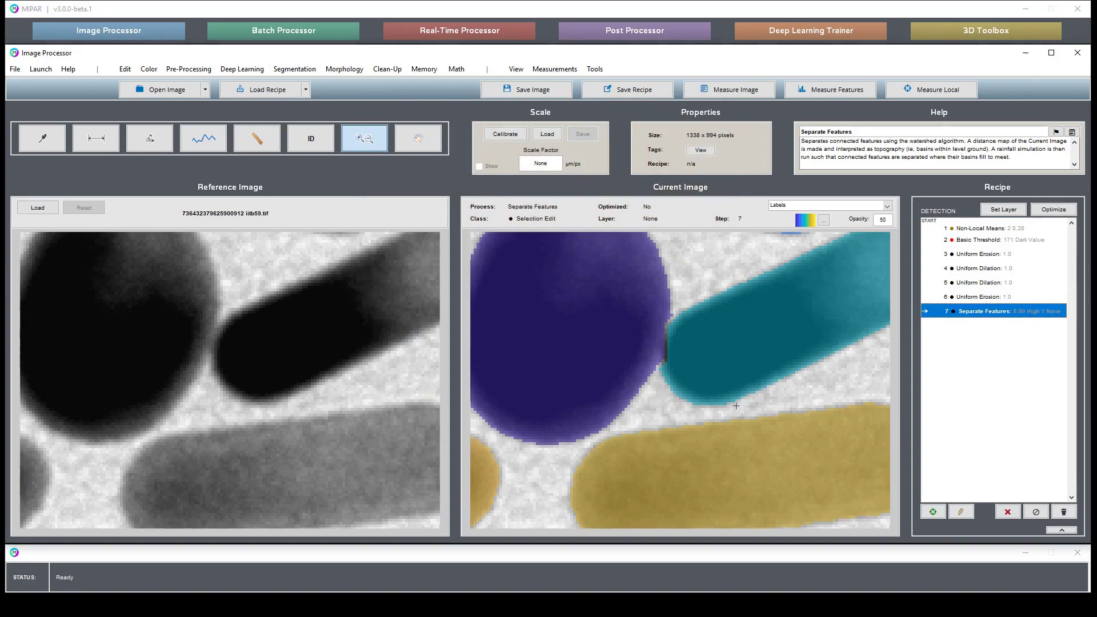
Step: Add a Remove Edge Features step to discard the particles that touch the image border
double_click(723, 376)
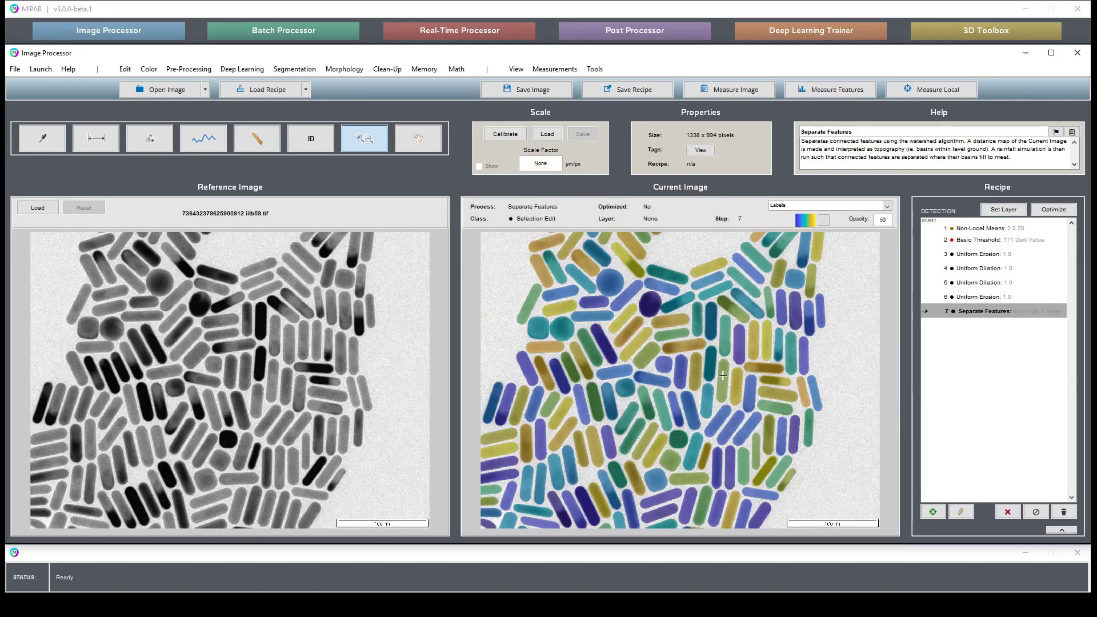
left_click(395, 70)
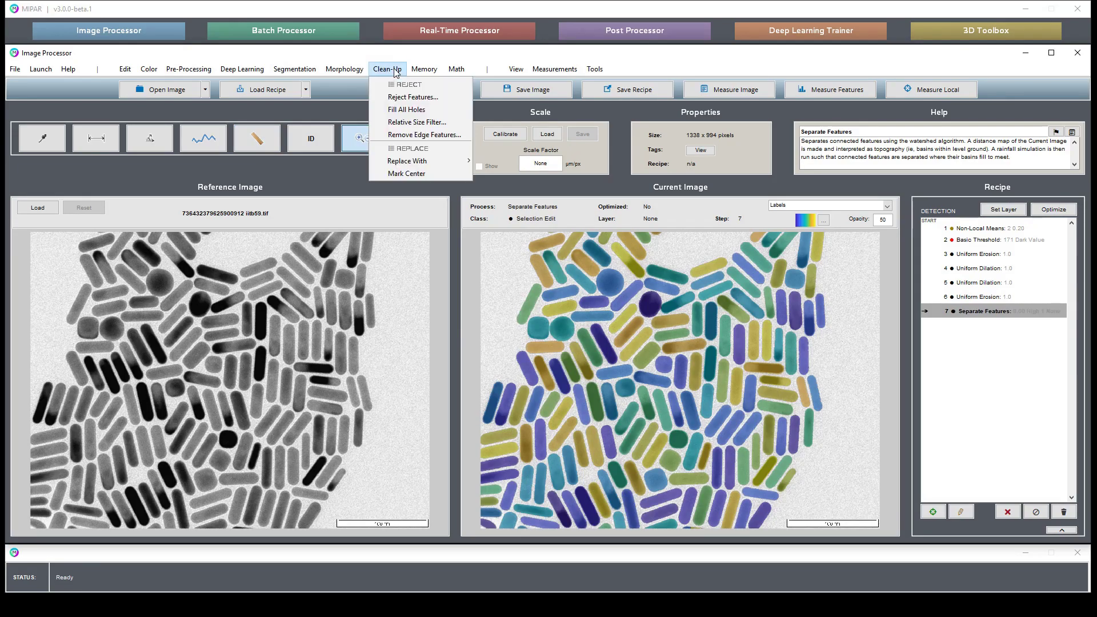
left_click(422, 137)
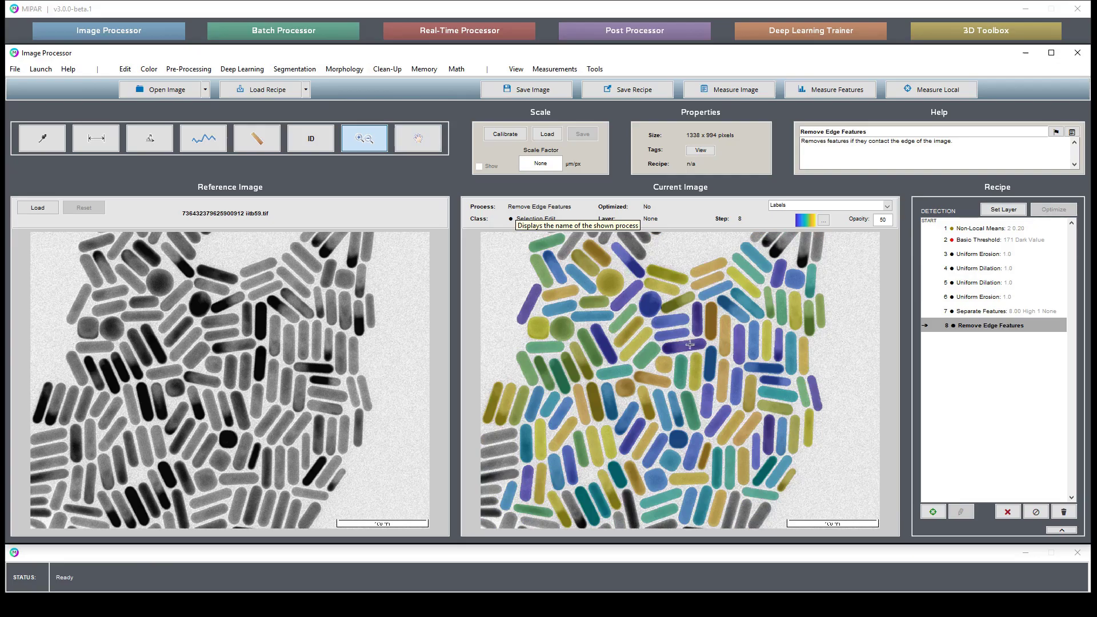
Step: Set the Remove Edge Features step as a layer named Nanorods
left_click(1011, 212)
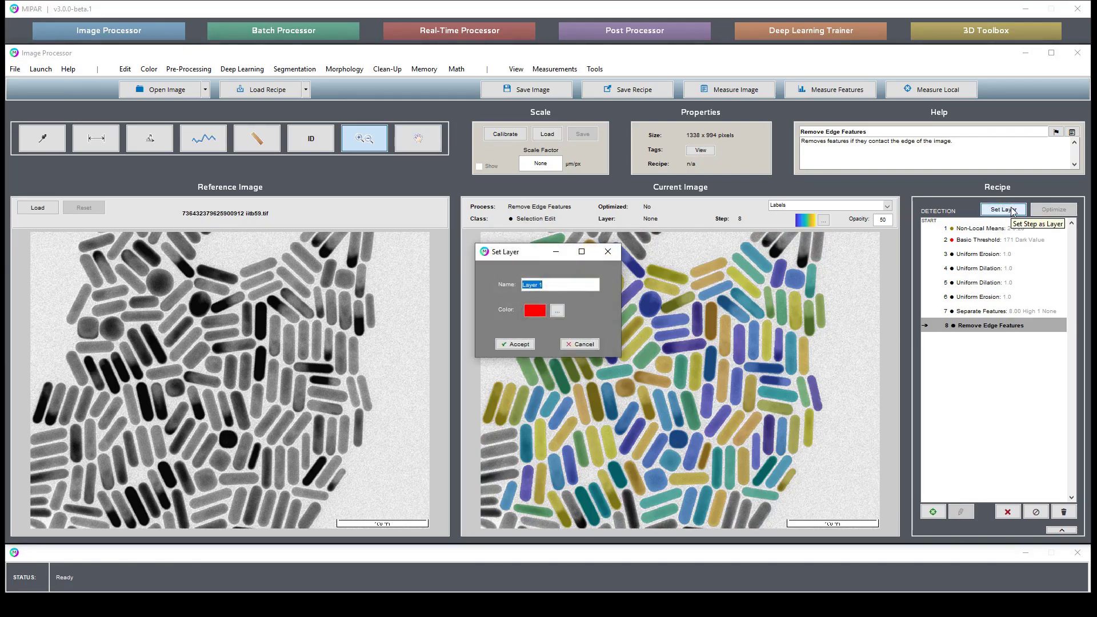
type("Nanoro")
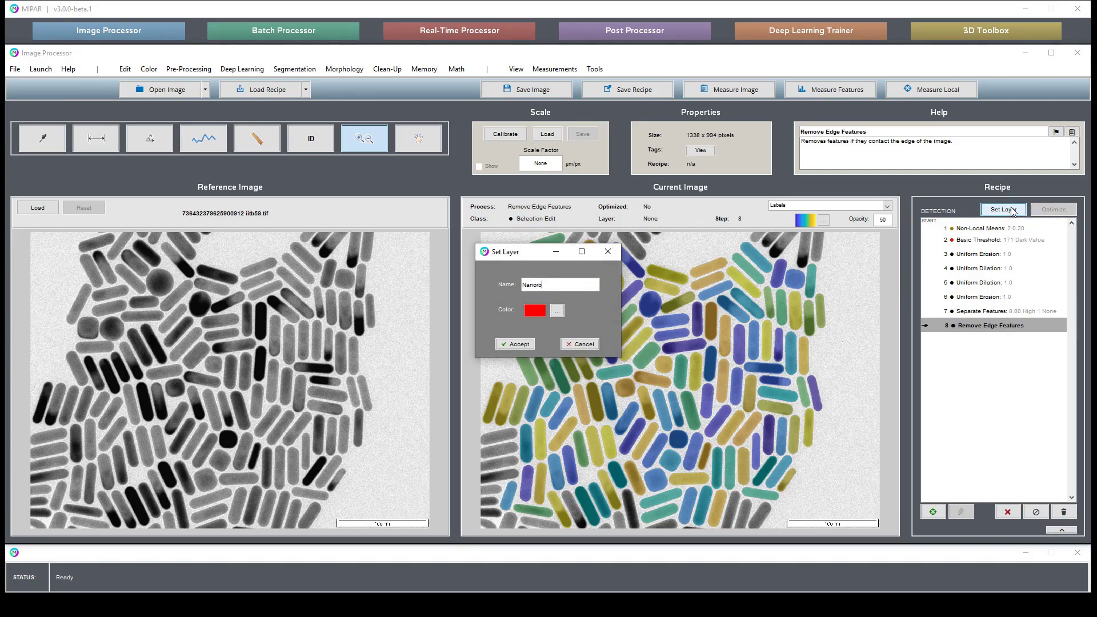
type("ds")
key("Return")
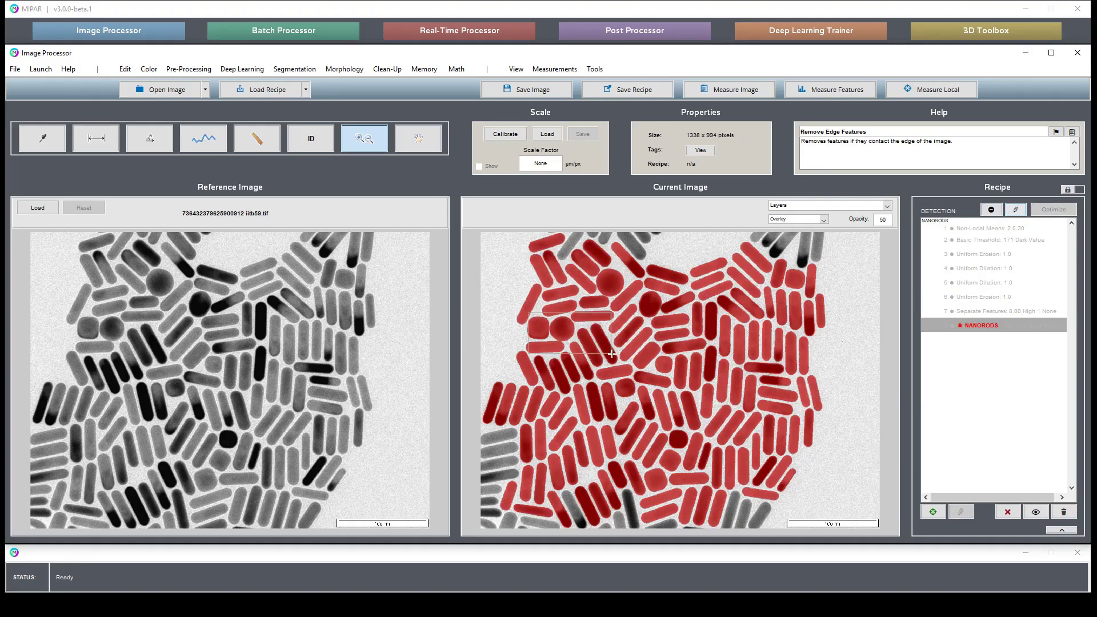
Step: Measure the caliper diameter, area and eccentricity of the nanorod features and view the measurements
scroll(609, 319, "up", 3)
scroll(704, 350, "down", 3)
left_click(817, 90)
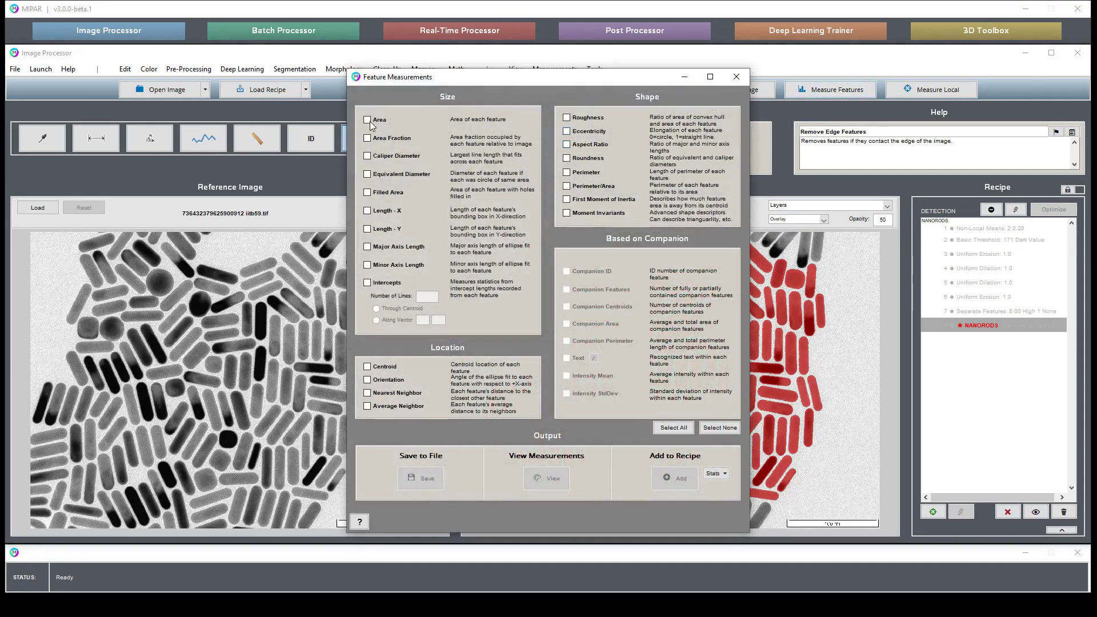
left_click(368, 157)
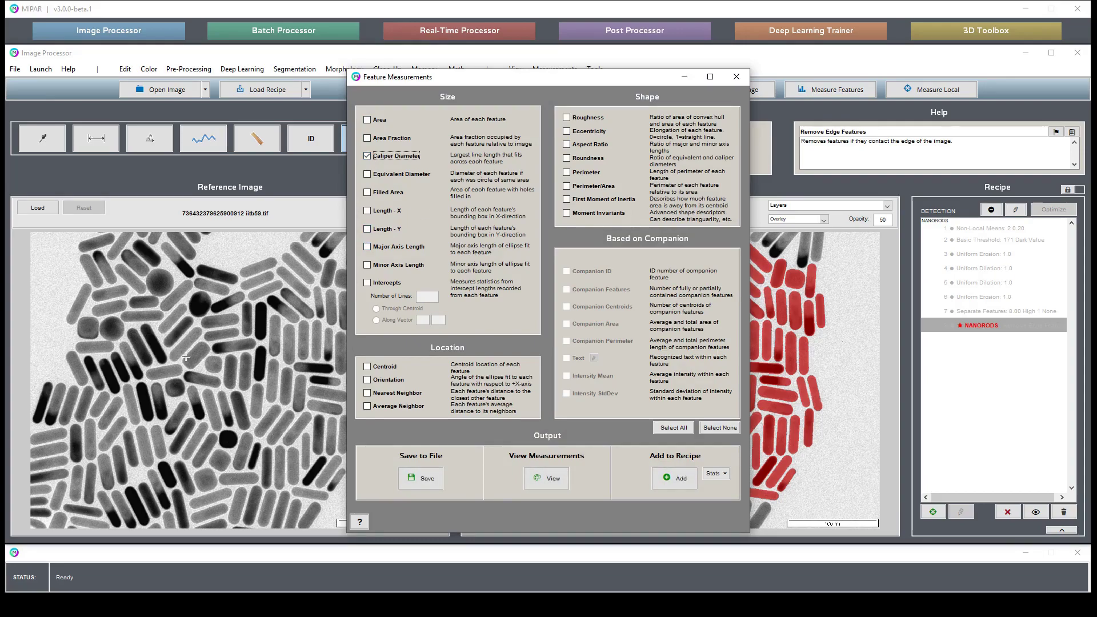
left_click(368, 120)
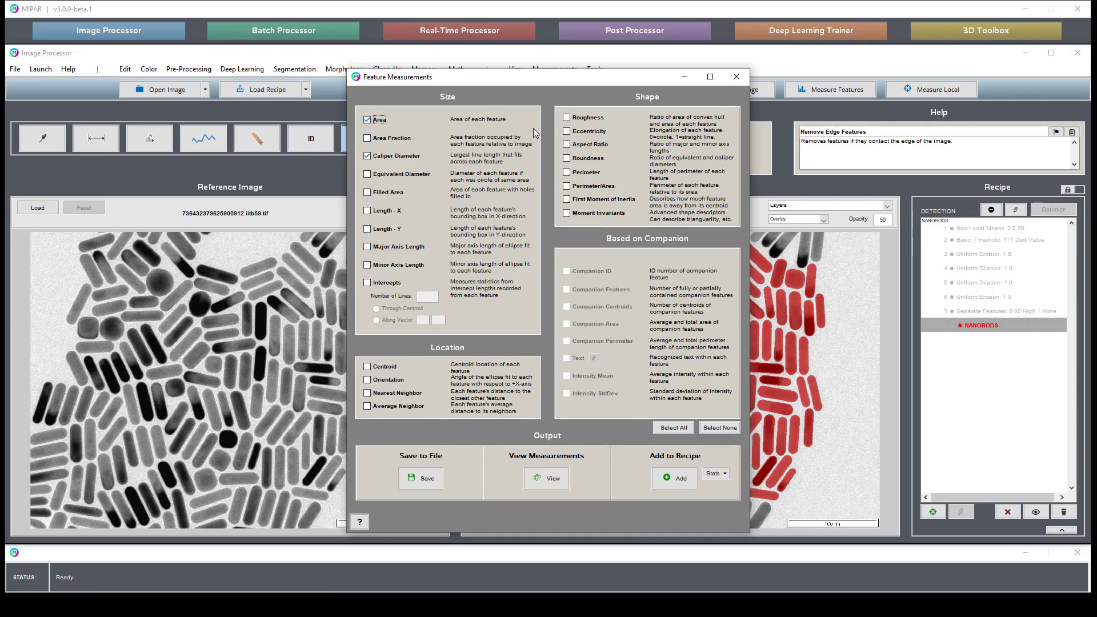
left_click(567, 132)
left_click(553, 484)
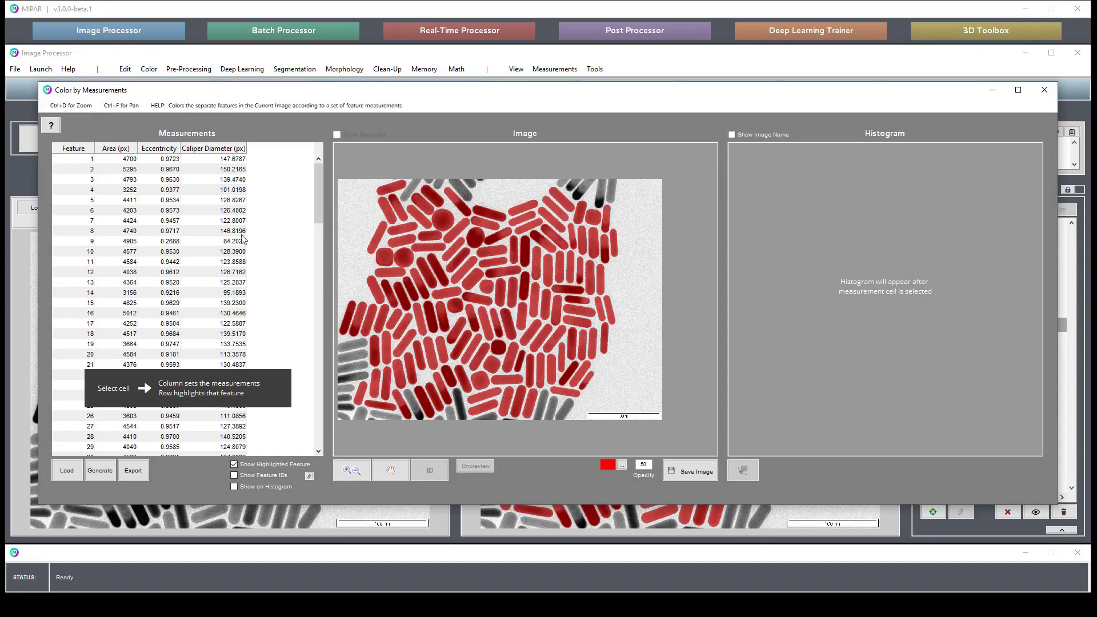
Step: Examine the area and eccentricity color maps and histograms, highlighting the large yellow round particle, and close the measurements view
left_click(119, 180)
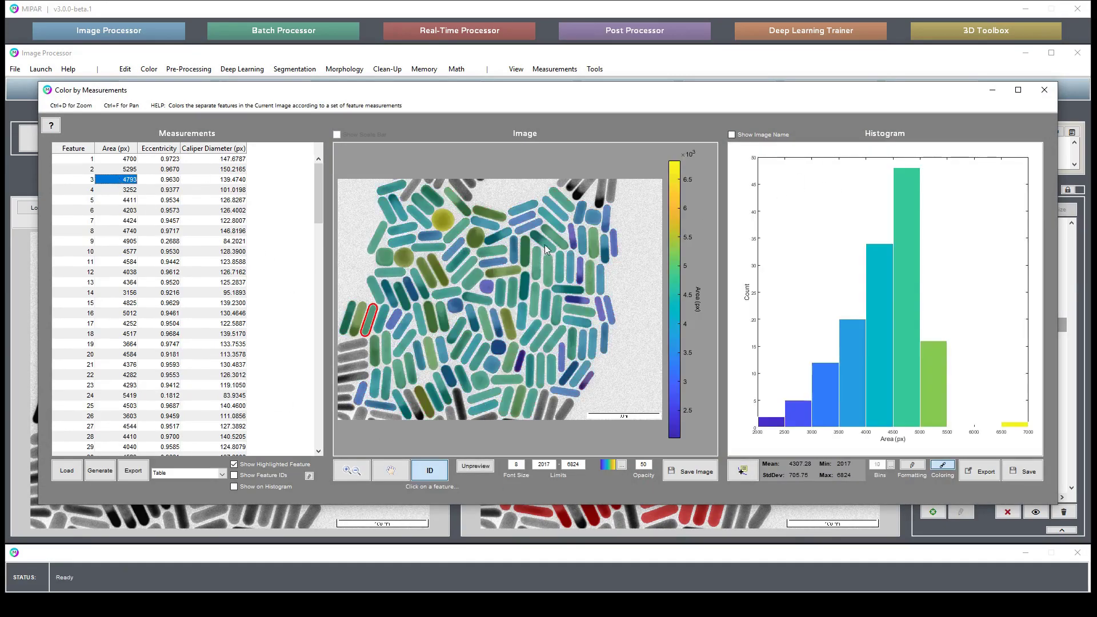
left_click(441, 223)
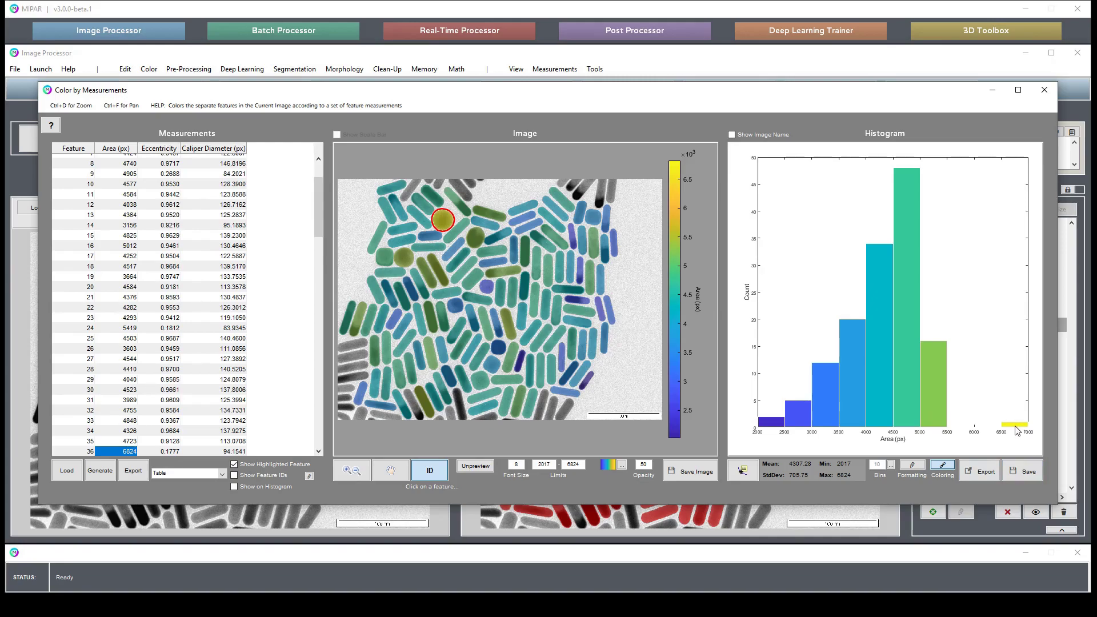
left_click(153, 286)
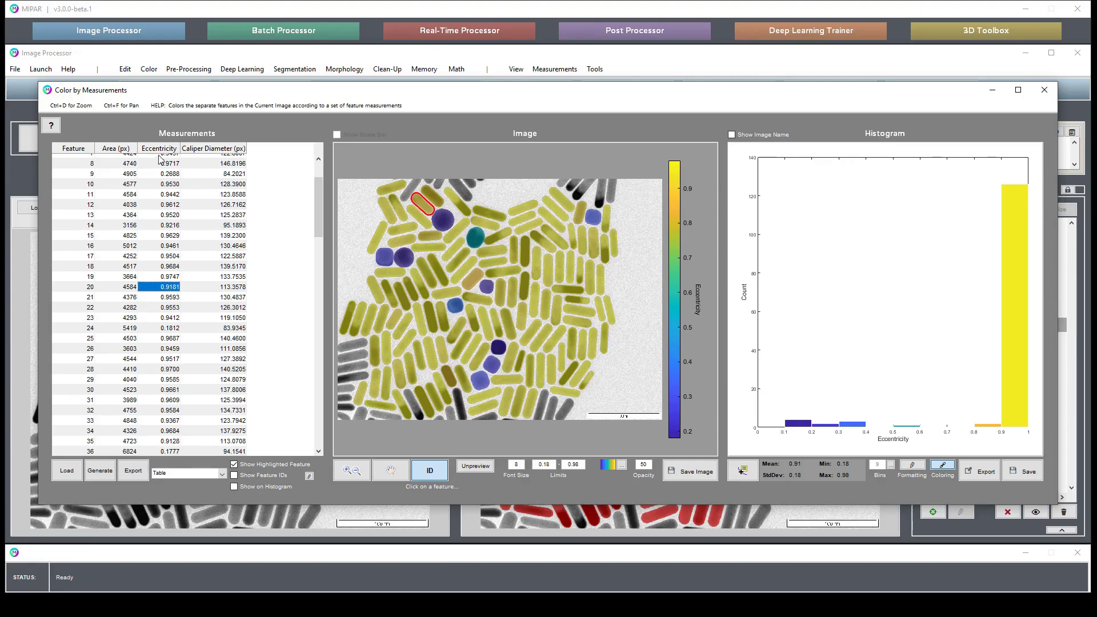
mouse_move(531, 91)
left_mouse_down()
mouse_move(457, 606)
mouse_move(540, 112)
mouse_move(523, 107)
left_mouse_up()
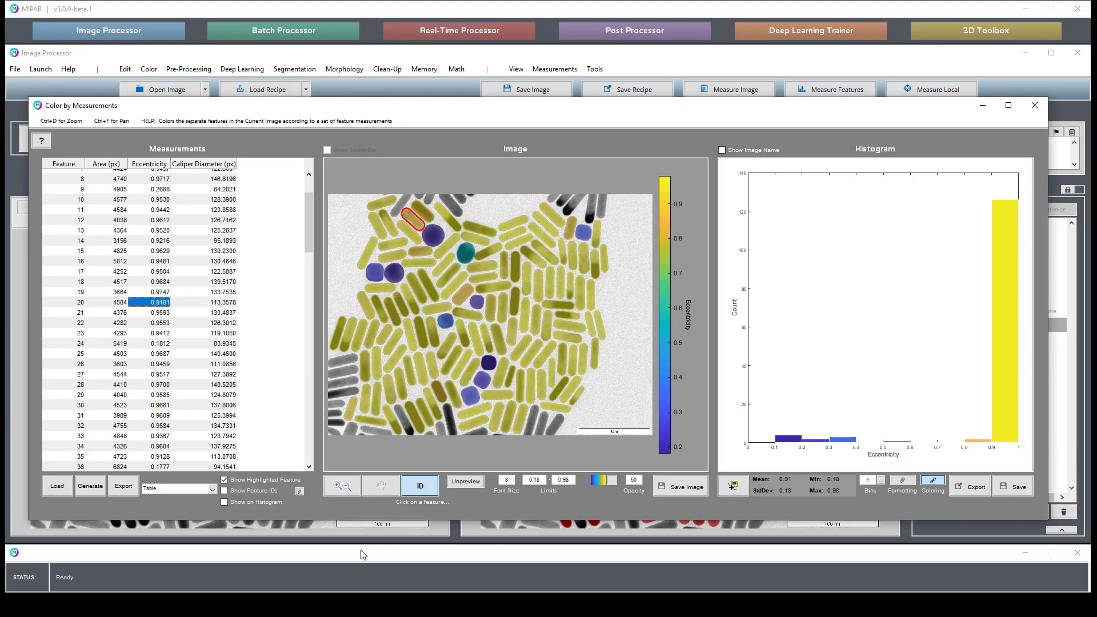
left_click(1036, 105)
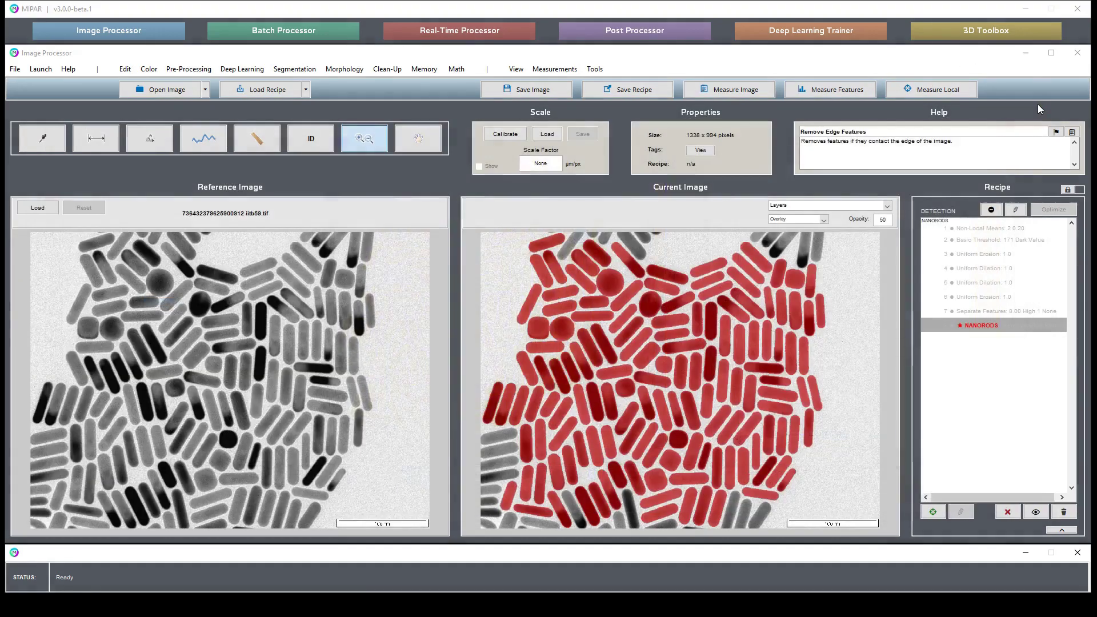
Step: Remove the layer assignment from the Remove Edge Features step
left_click(1026, 326)
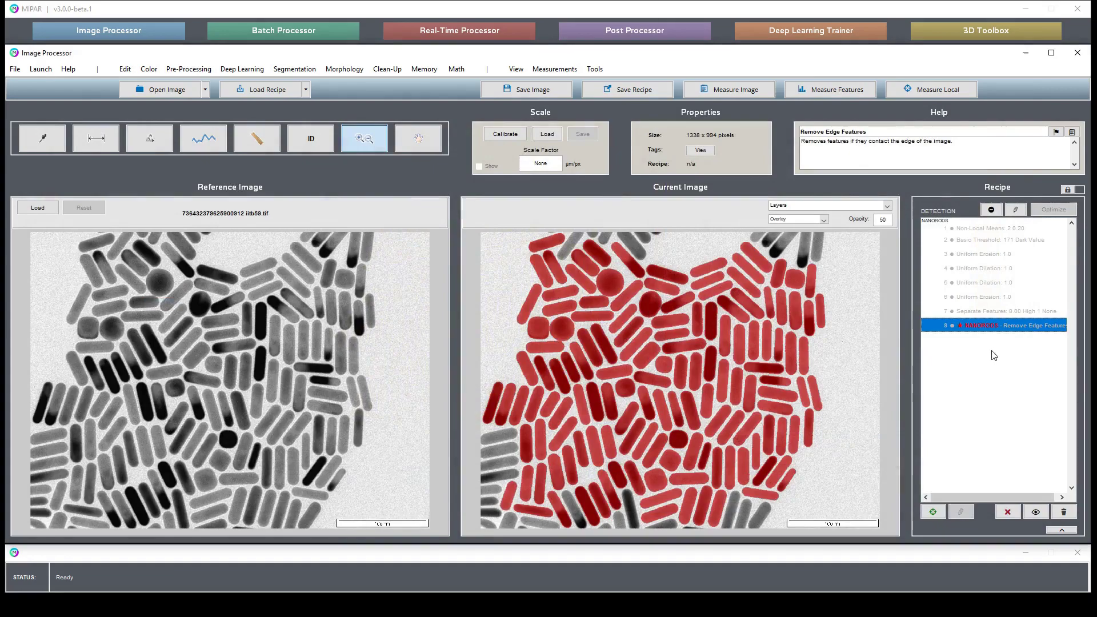
left_click(991, 210)
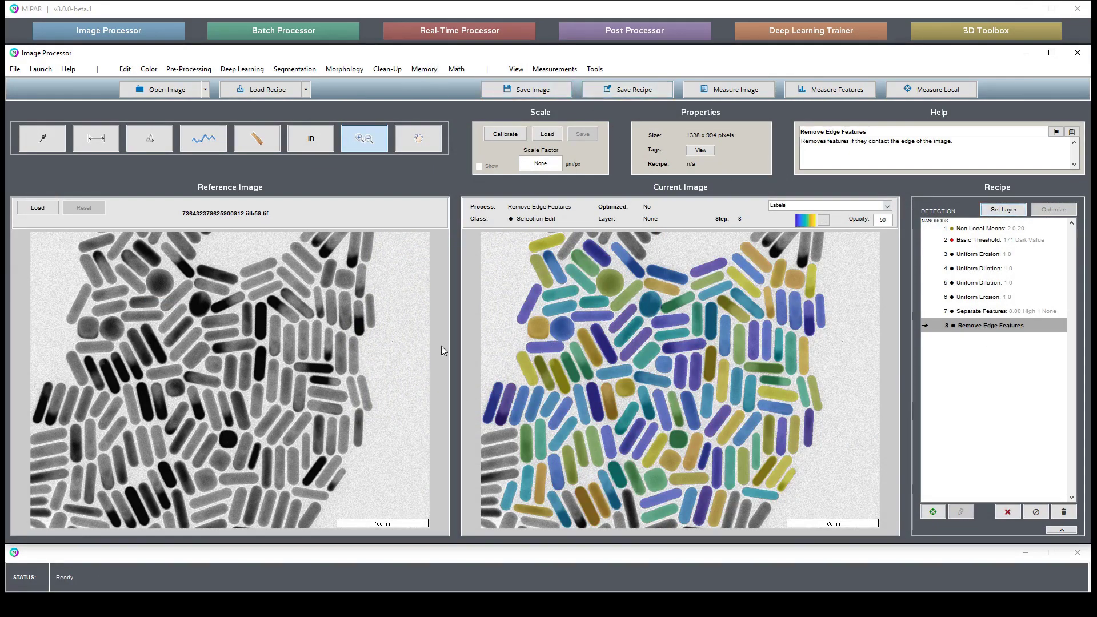
Step: Add a Reject Features step that removes objects with an eccentricity of 0.7 or less
left_click(387, 69)
left_click(400, 97)
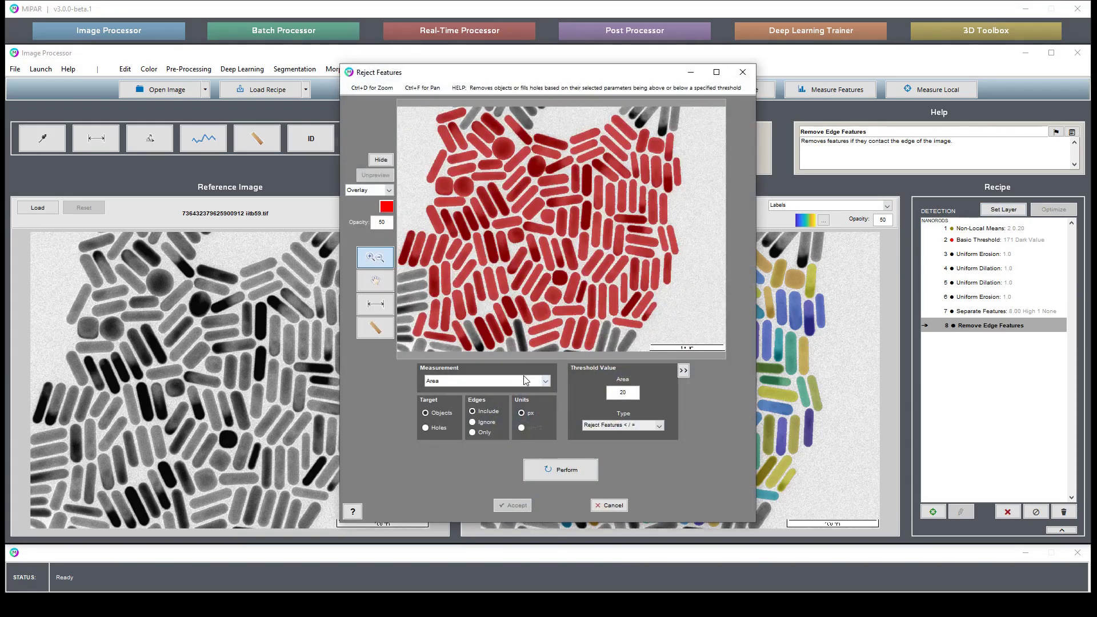
left_click(526, 380)
left_click(486, 453)
double_click(623, 392)
left_click(561, 470)
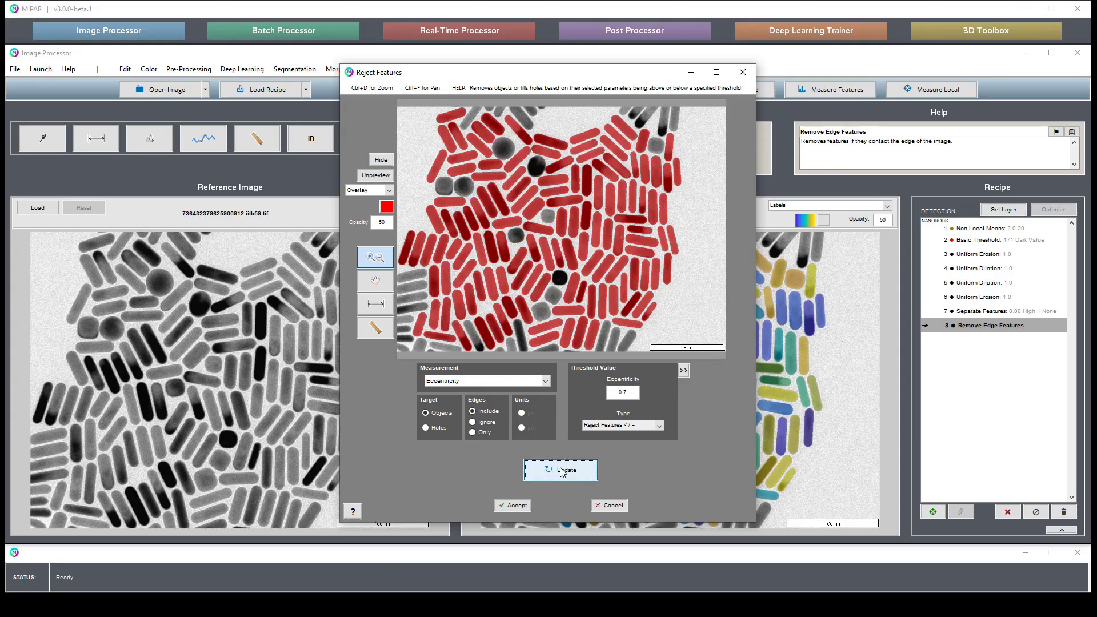
left_click(514, 506)
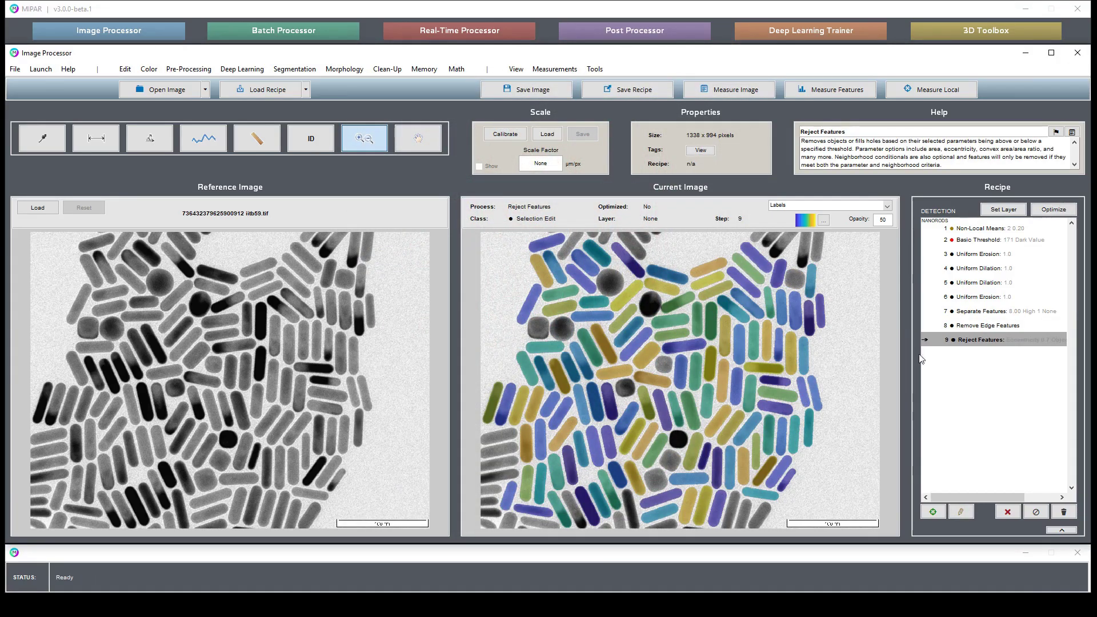
Step: Set the Remove Edge Features step as a magenta layer named All Nanorods
left_click(988, 325)
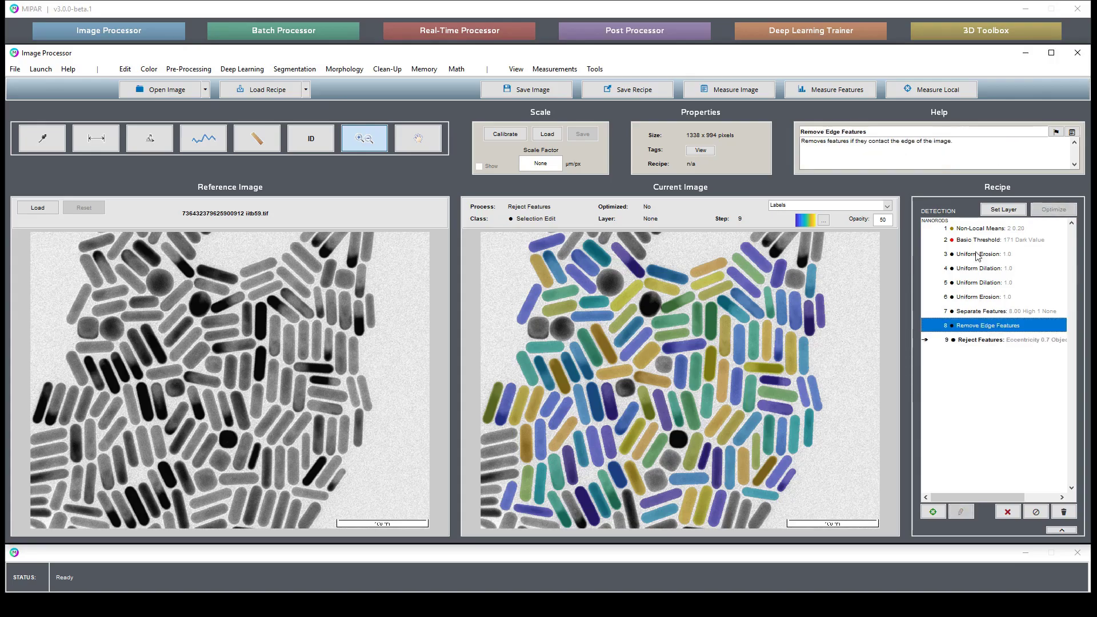
left_click(1000, 210)
type("Al")
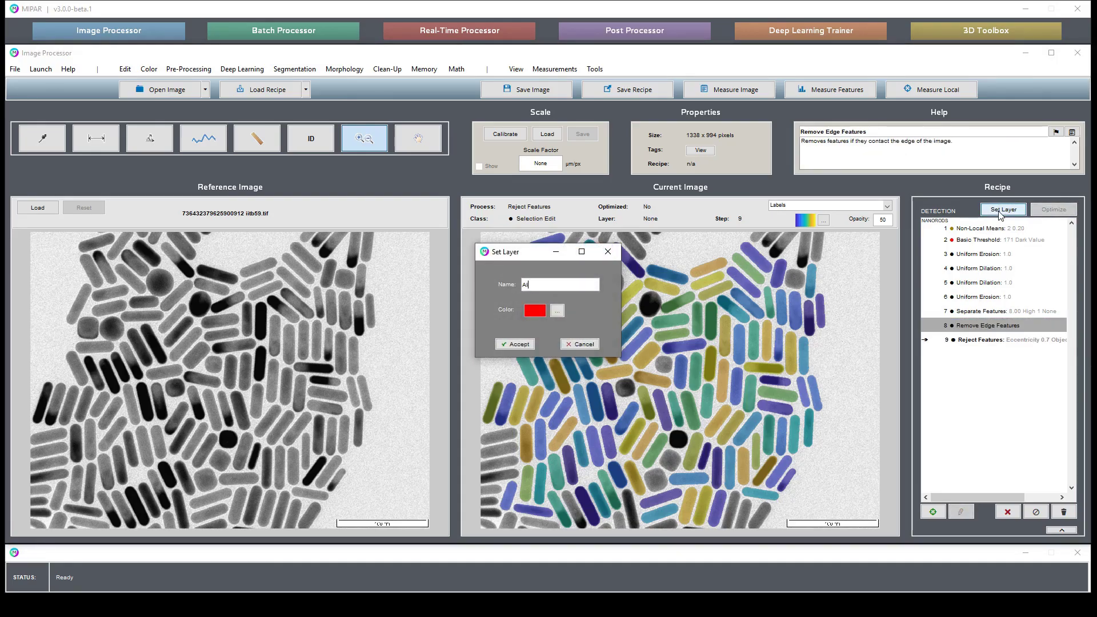
type("l Nanorods")
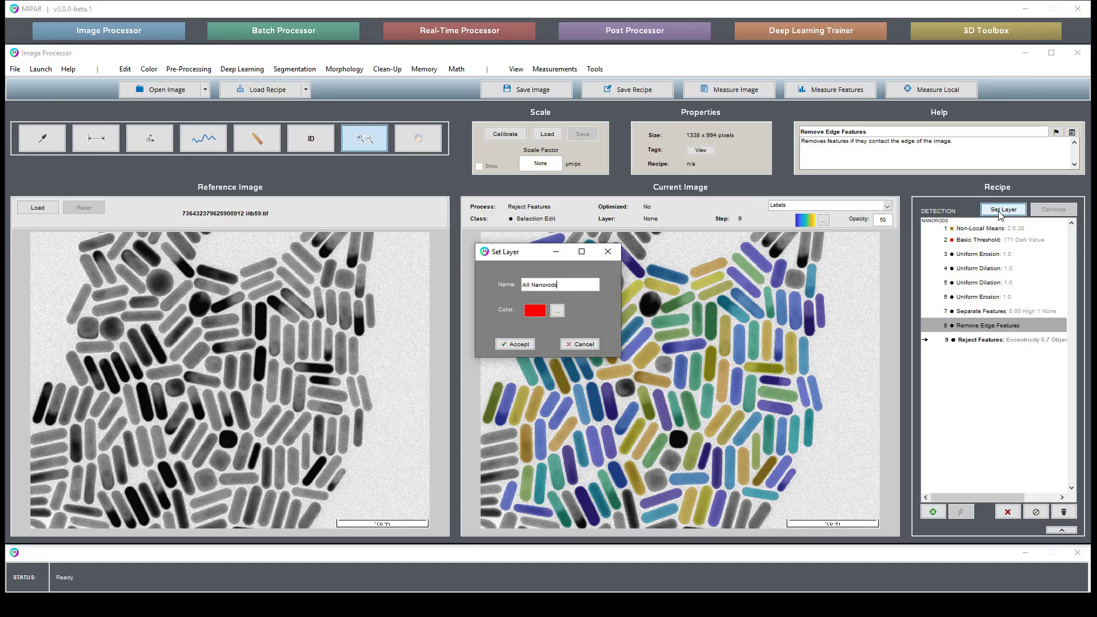
left_click(552, 315)
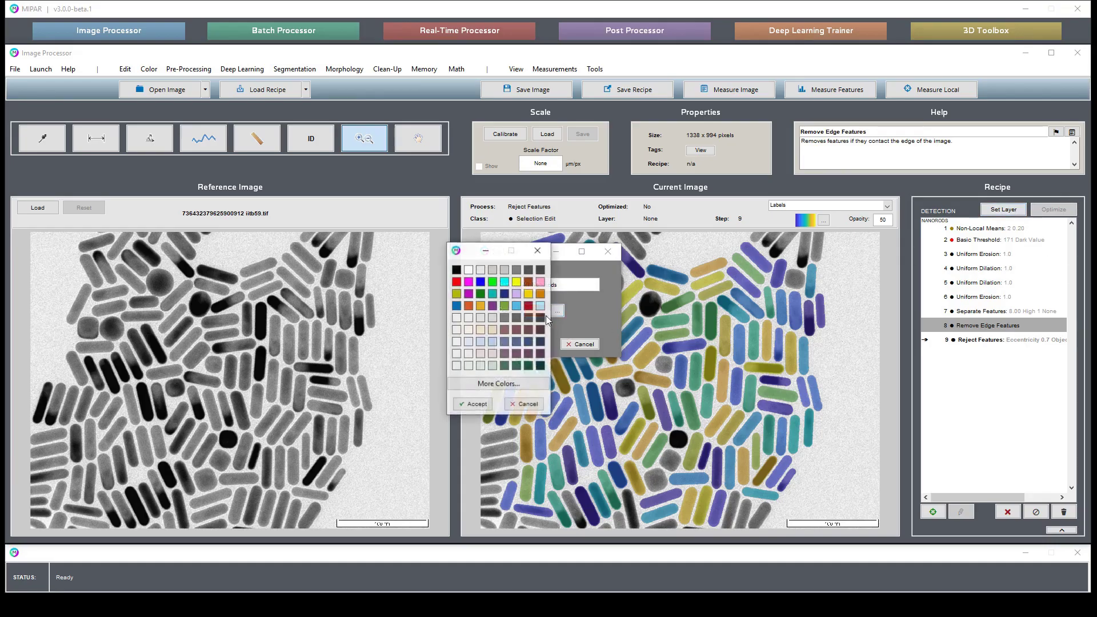
left_click(479, 404)
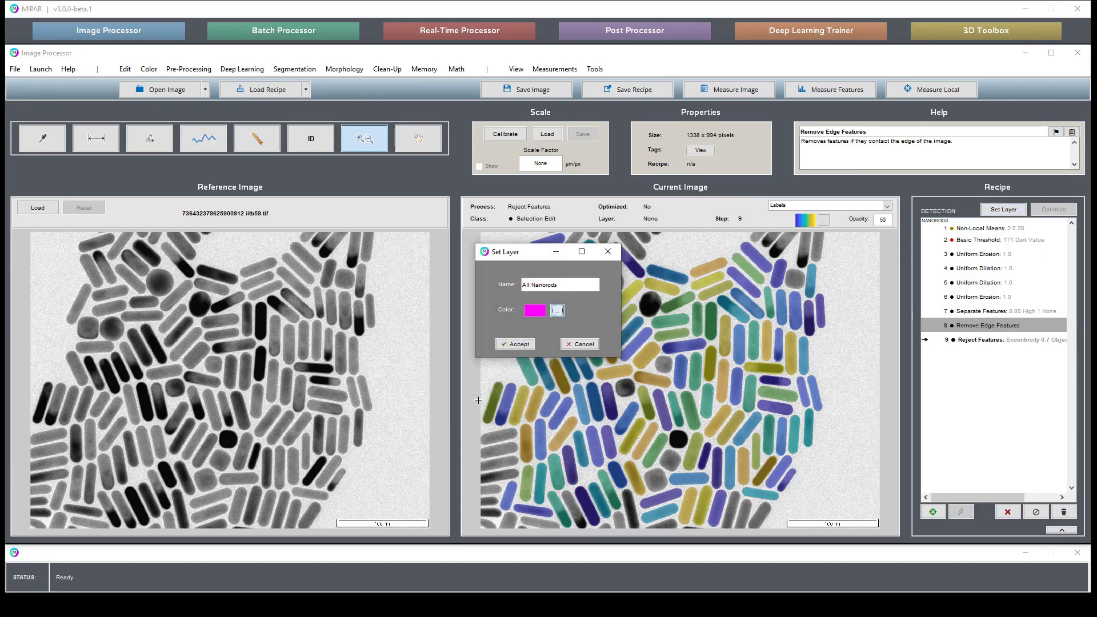
left_click(514, 344)
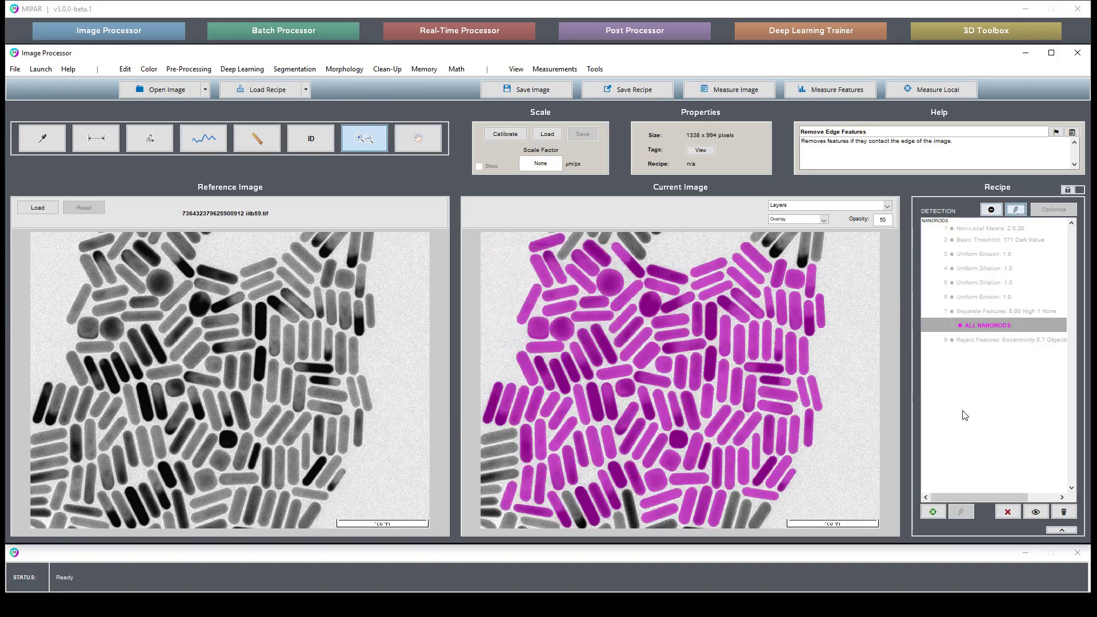
Step: Set the Reject Features step as a layer named Non-circular Nanorods, keeping the default green color
left_click(1012, 342)
left_click(1001, 209)
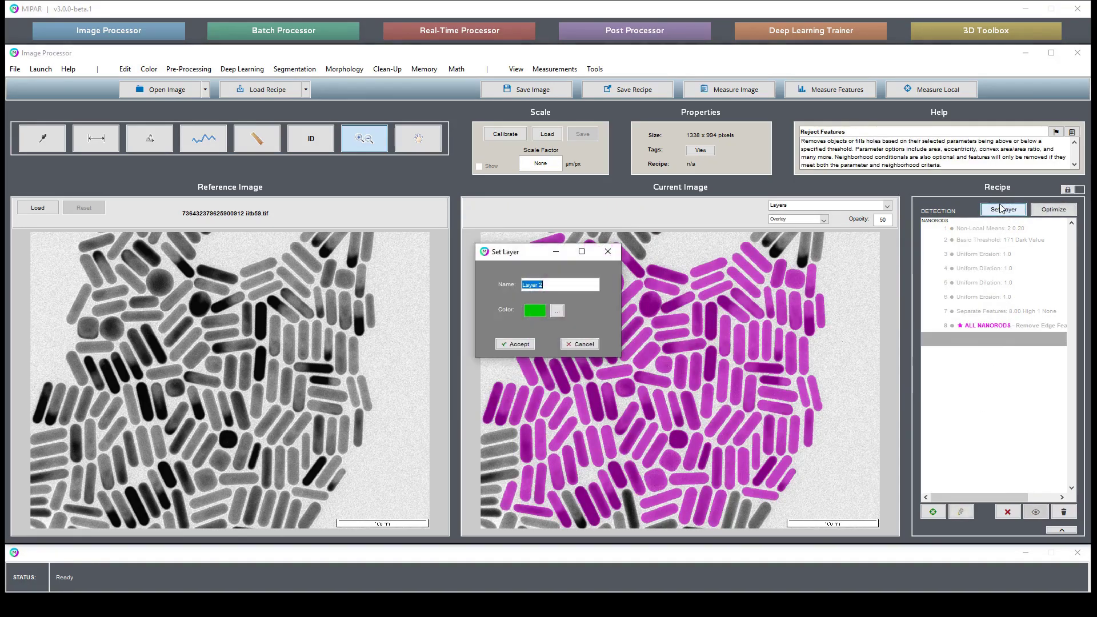
type("Non-circular Nanorods")
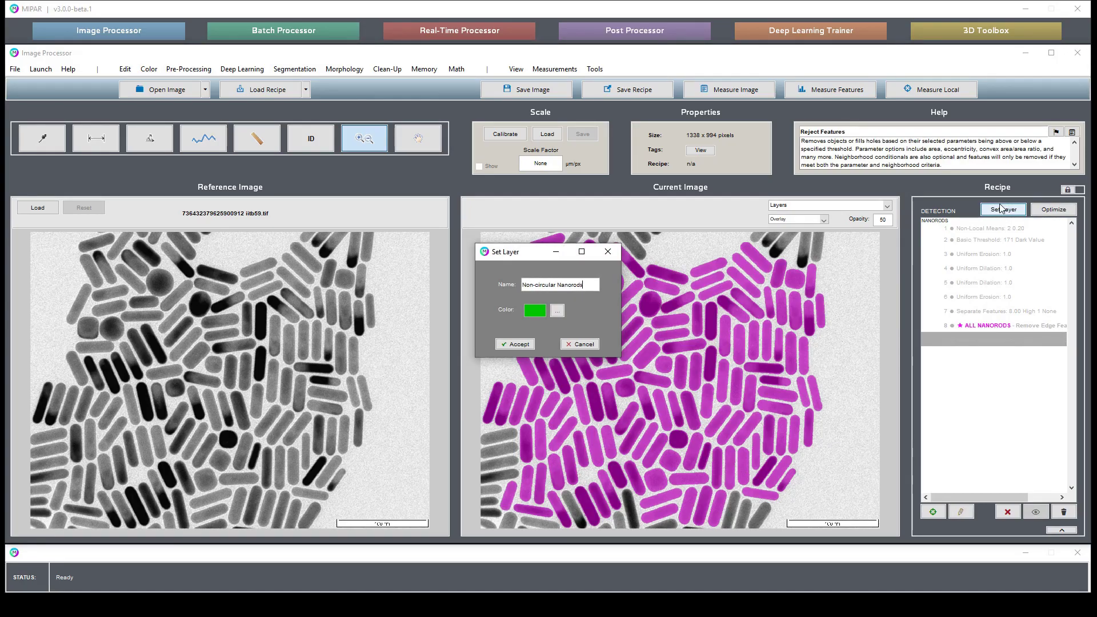
key("Tab")
key("Return")
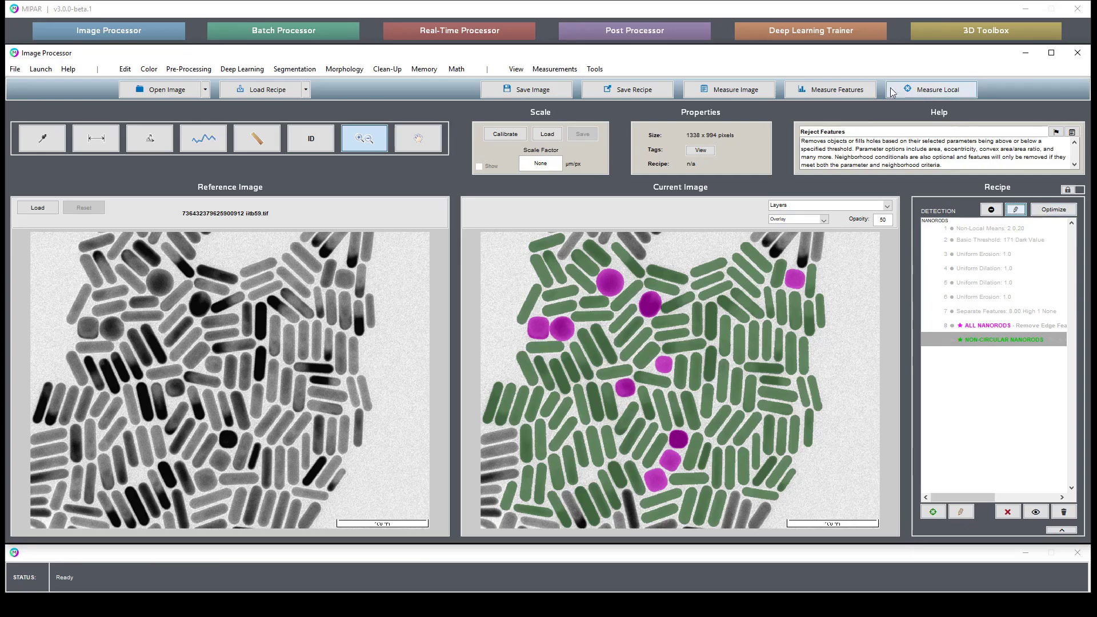
Step: Measure the caliper diameter, area and eccentricity of the Non-circular Nanorods layer and view the measurements
left_click(847, 95)
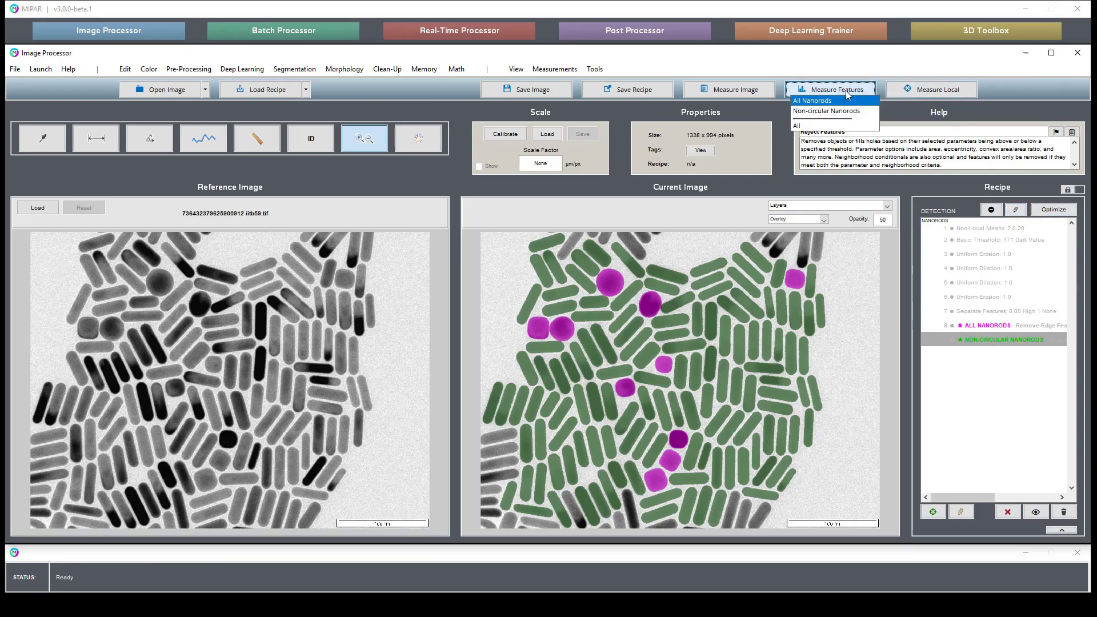
left_click(822, 111)
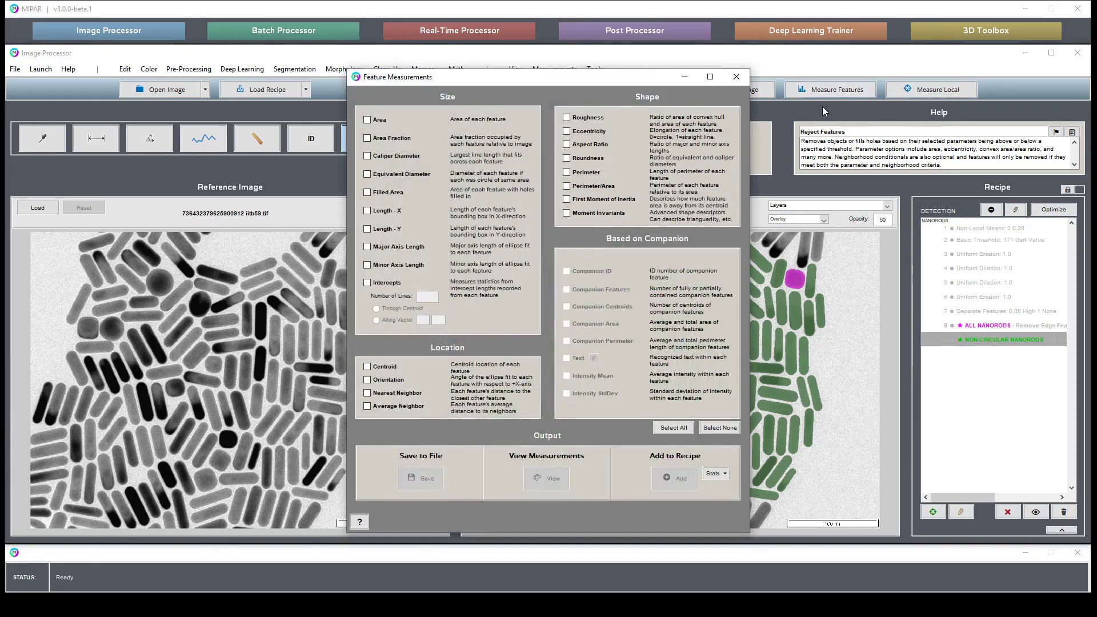
left_click(366, 156)
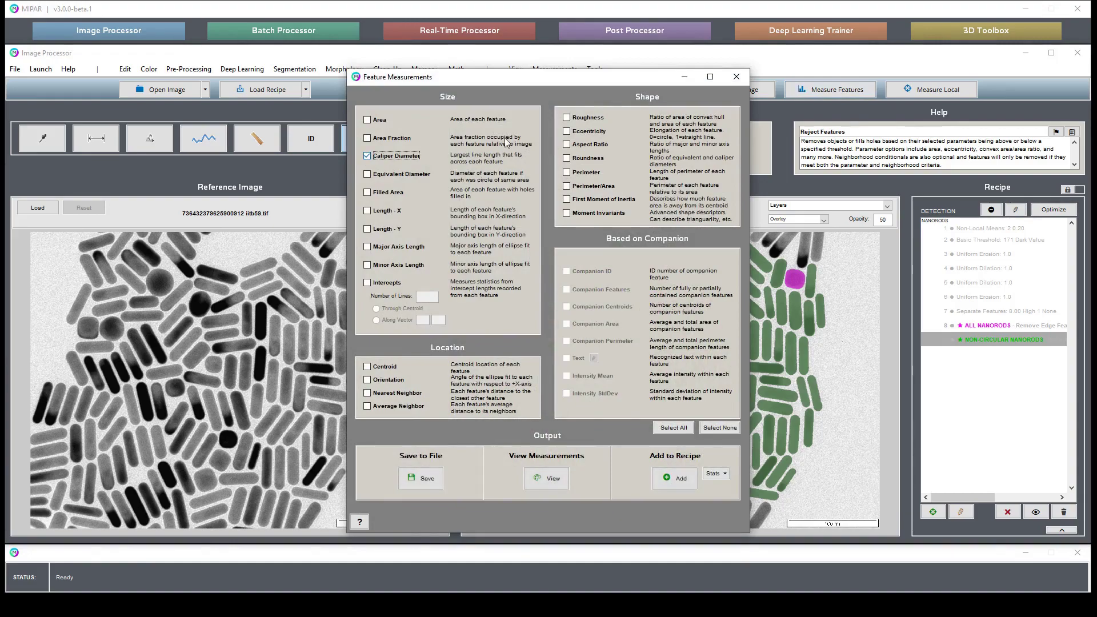
left_click(367, 120)
left_click(566, 132)
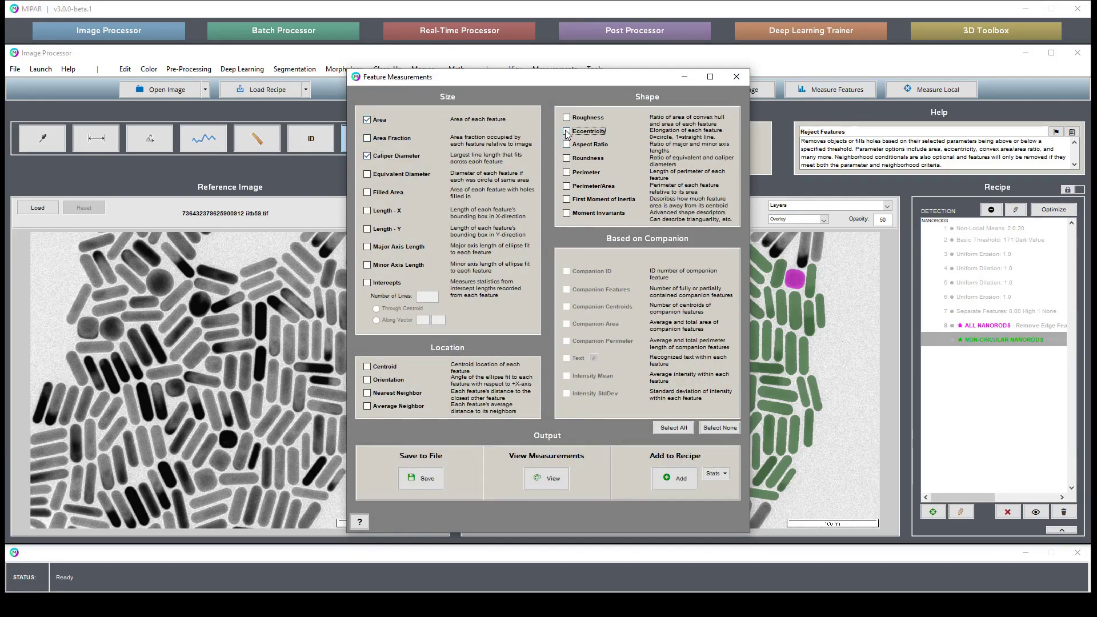
left_click(552, 480)
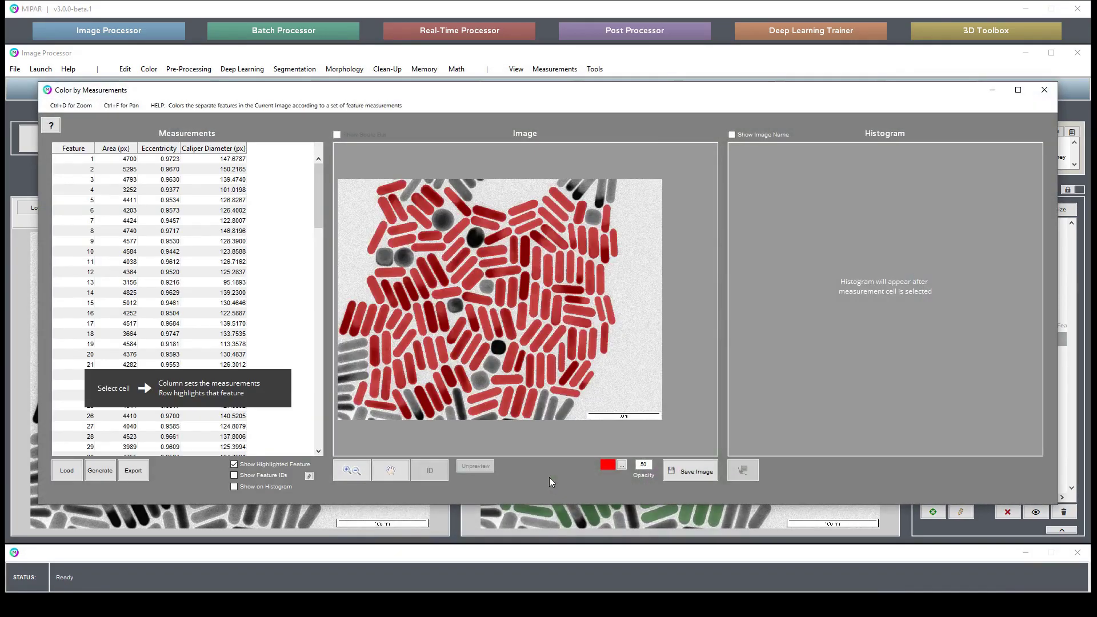
Step: Examine the eccentricity and area color maps and histograms of the non-circular nanorods, and close the measurements view
left_click(169, 190)
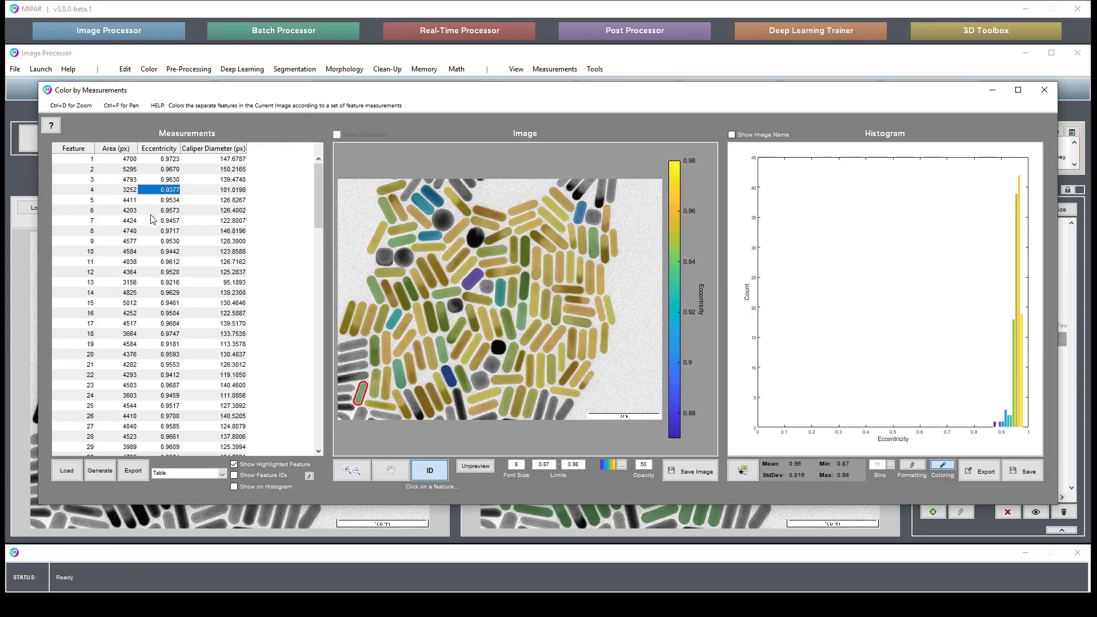
left_click(120, 231)
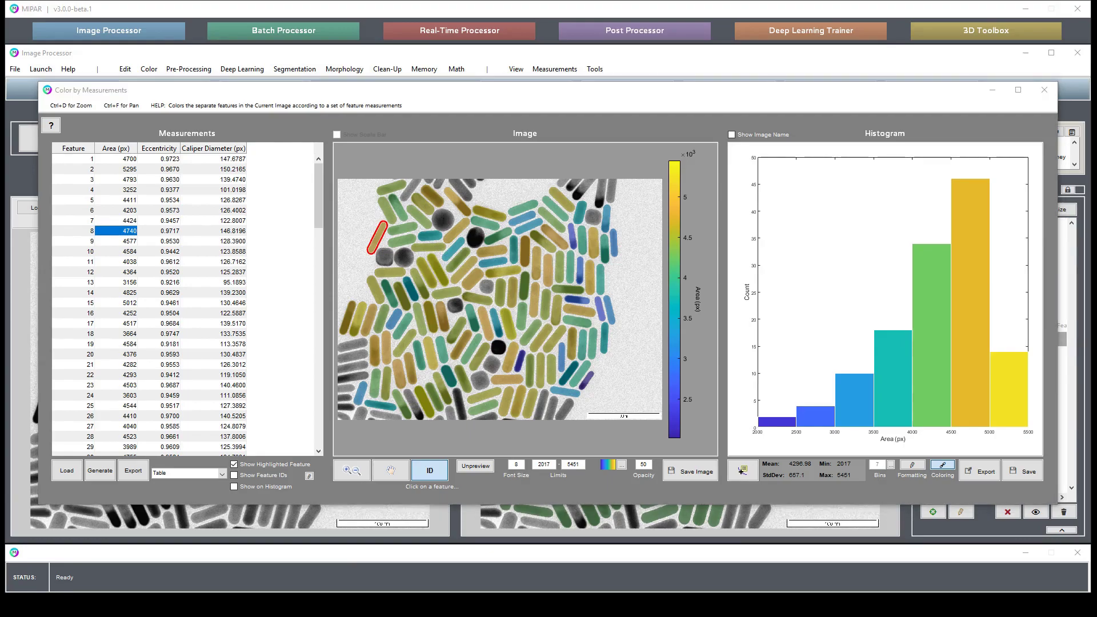
left_click(1051, 87)
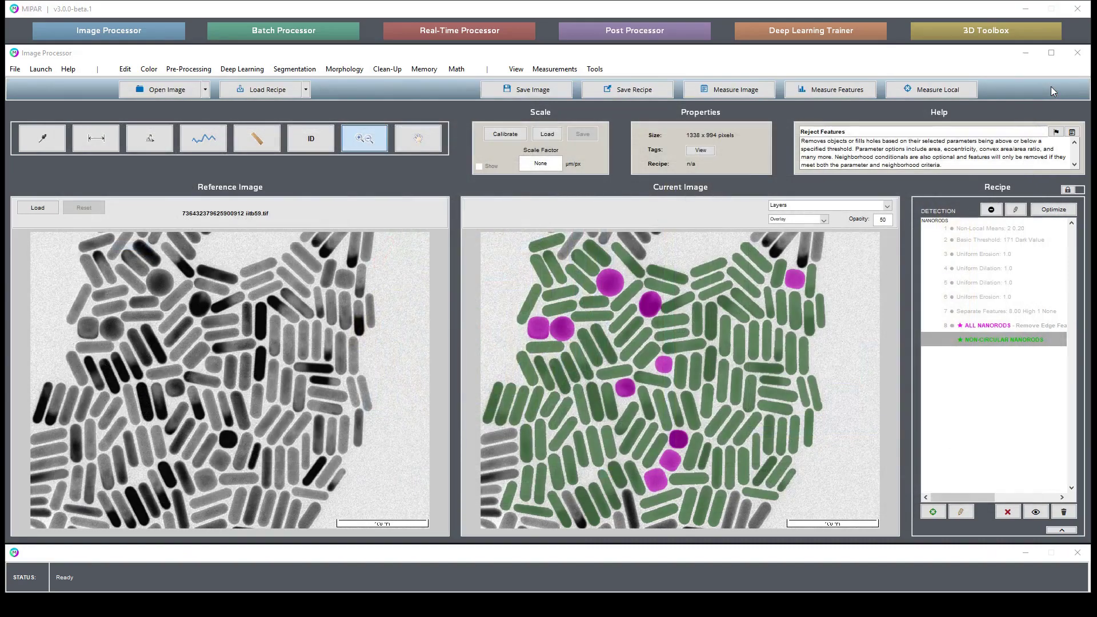
Step: Review the Non-Local Means, Basic Threshold and four erosion and dilation steps of the recipe, showing the threshold result
left_click(998, 229)
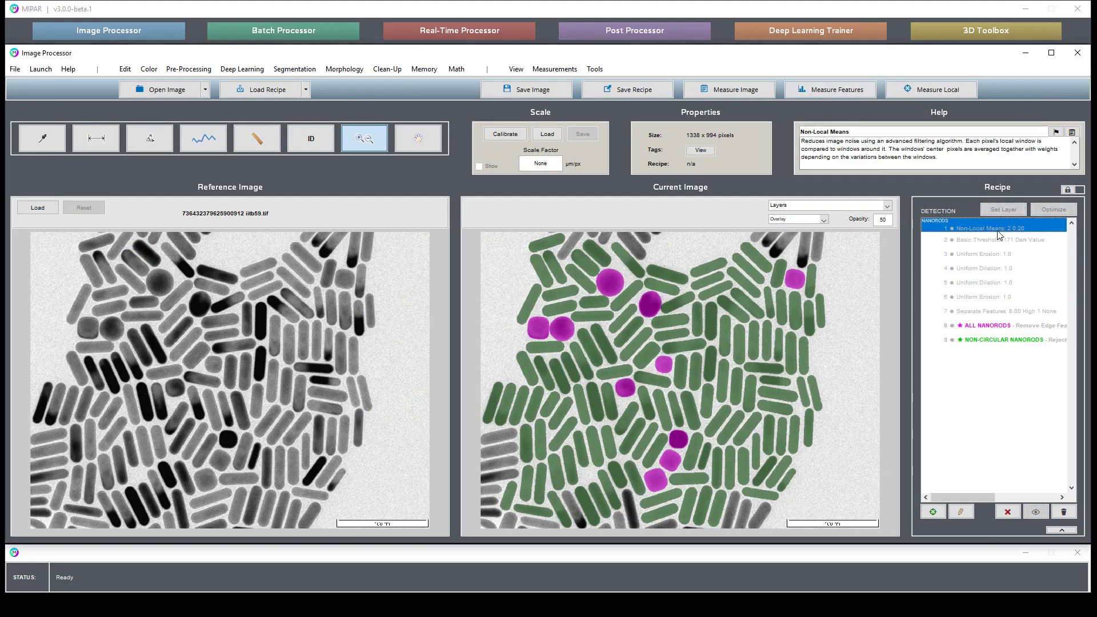
left_click(998, 241)
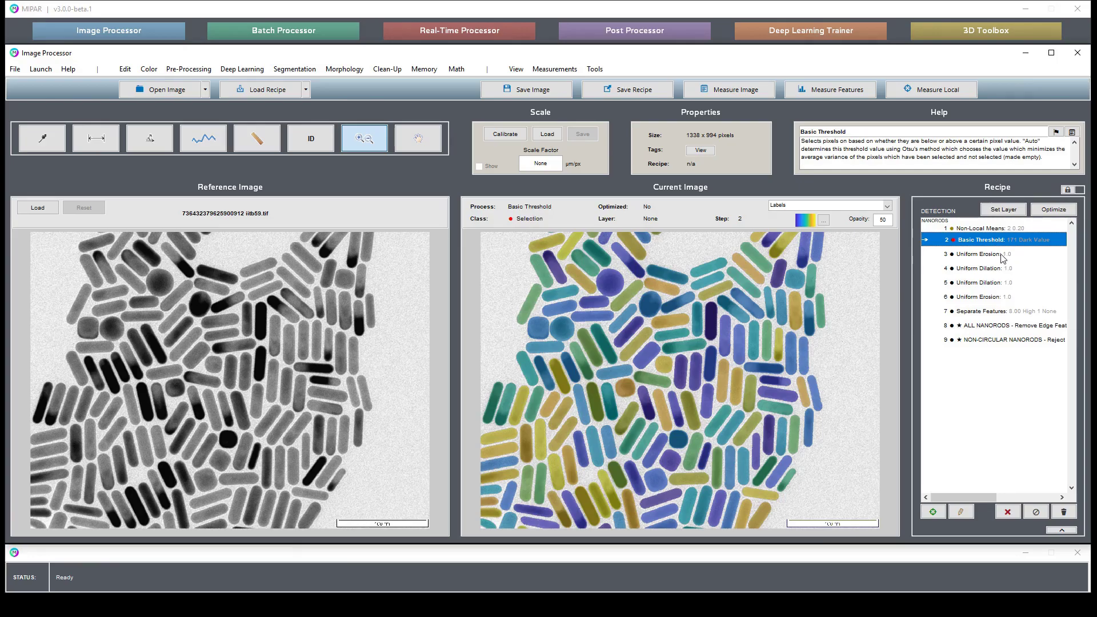
left_click(1002, 255)
key("shift+Down")
key("shift+Down")
key("shift+Down")
key("shift+Down")
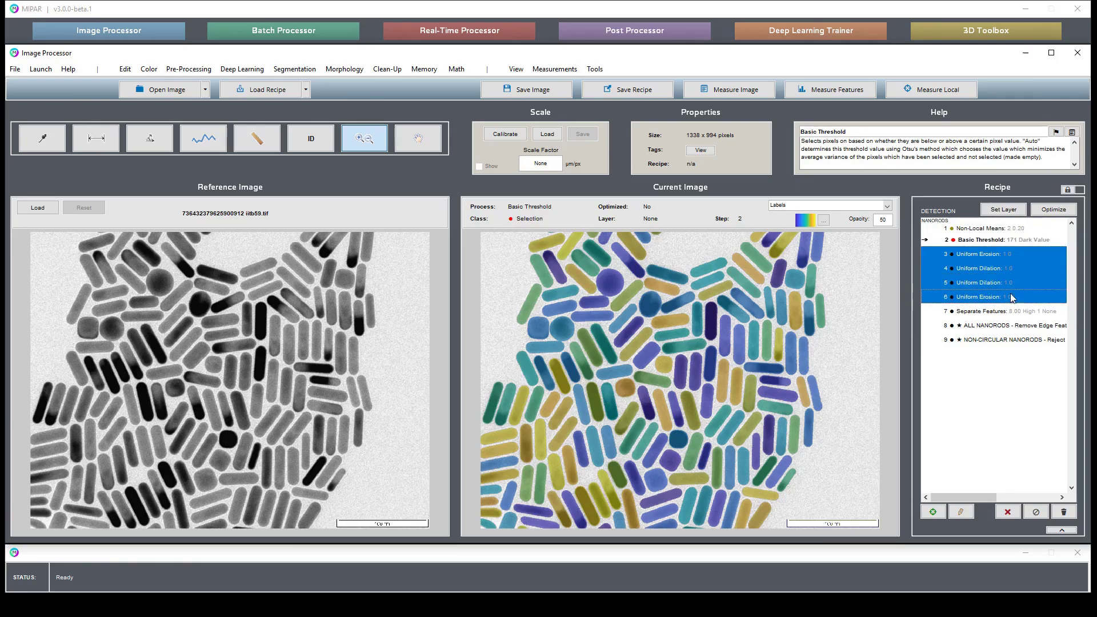
left_click_drag(995, 255, 1005, 297)
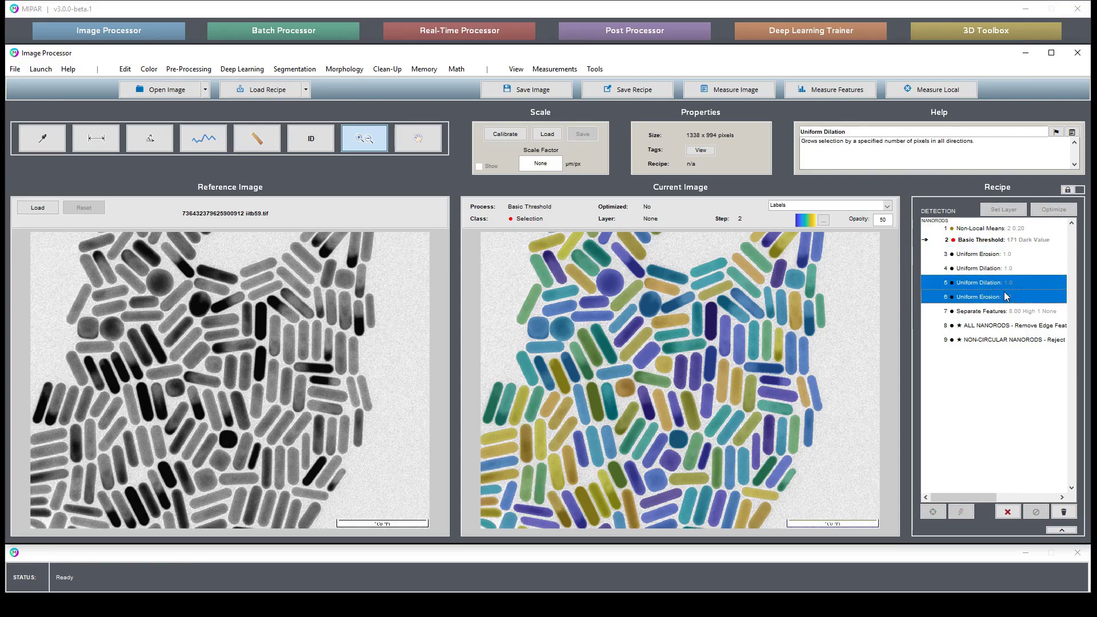
Step: View the recipe results in turn at the Separate Features, All Nanorods and Non-circular Nanorods steps
double_click(1028, 315)
left_click(1030, 328)
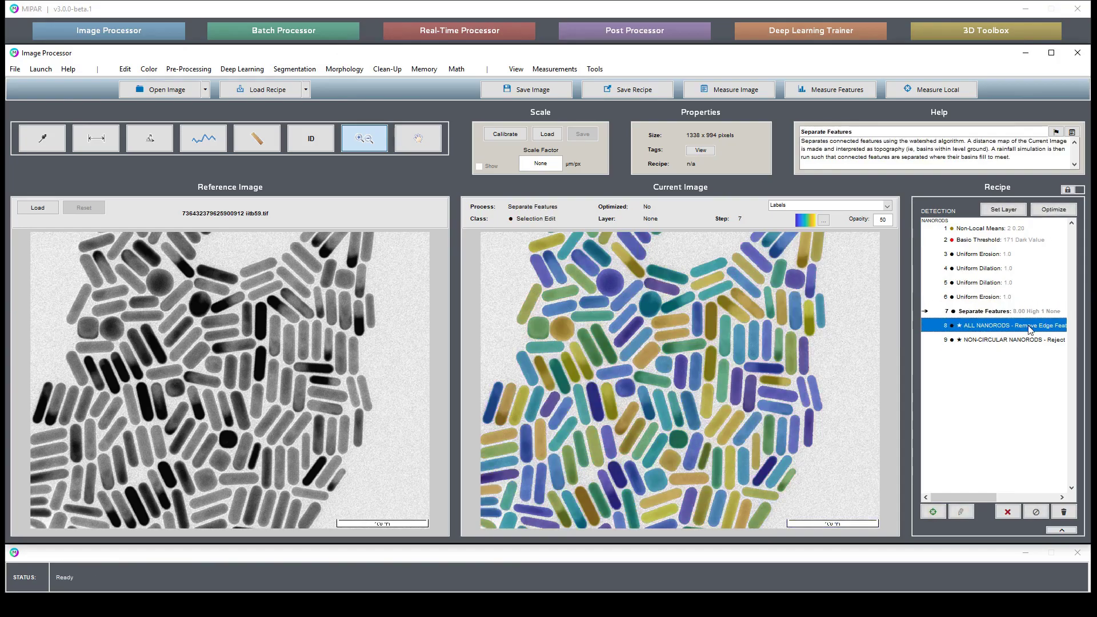
double_click(1029, 328)
left_click(1027, 341)
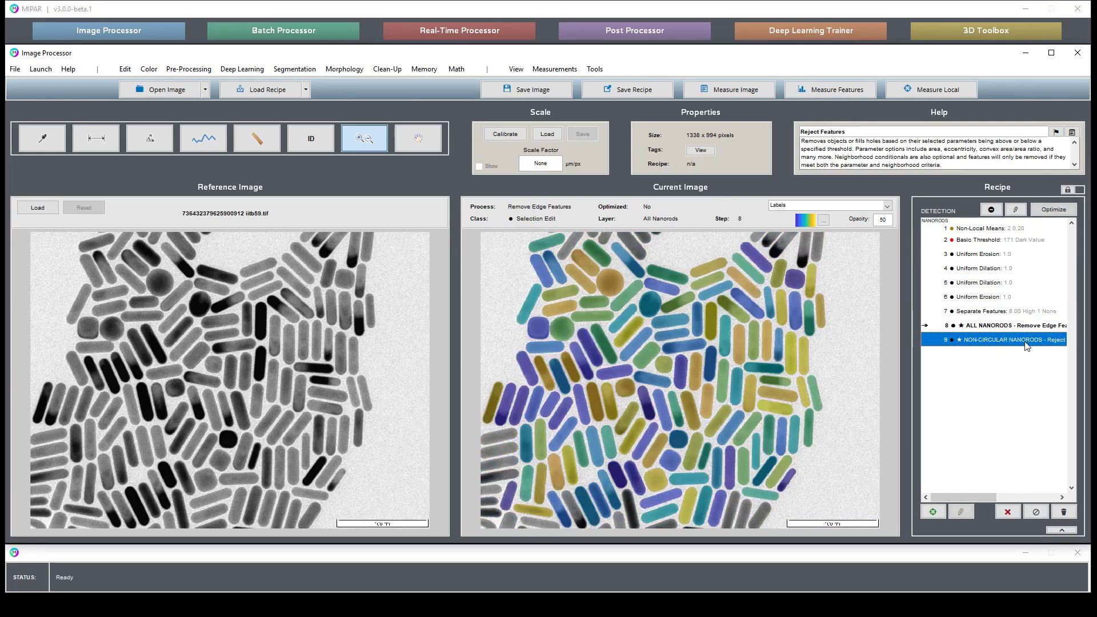
double_click(1010, 341)
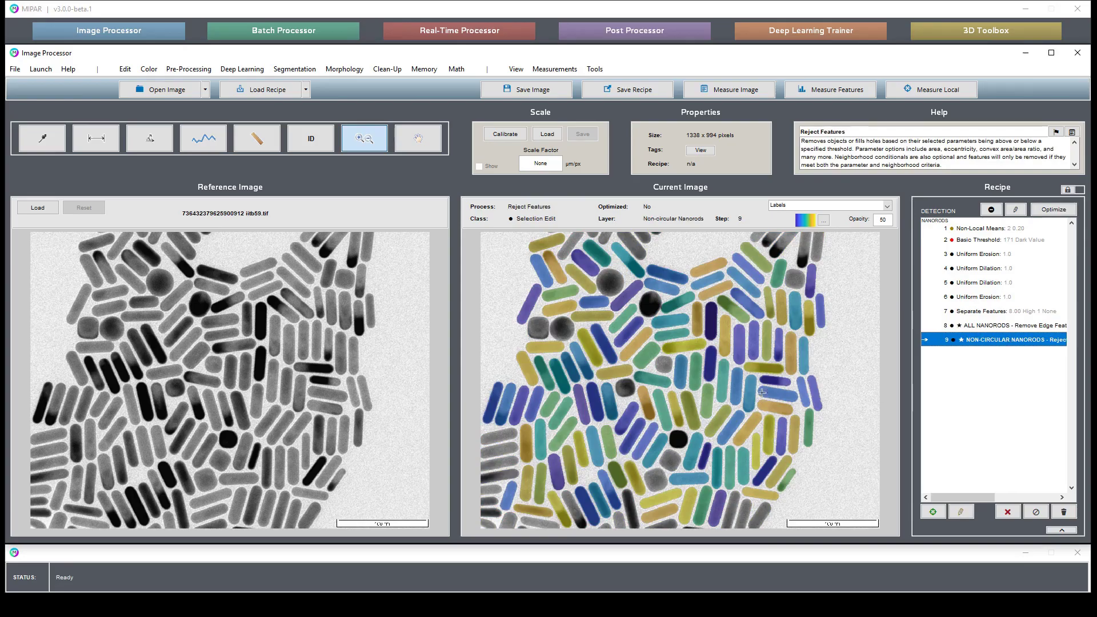